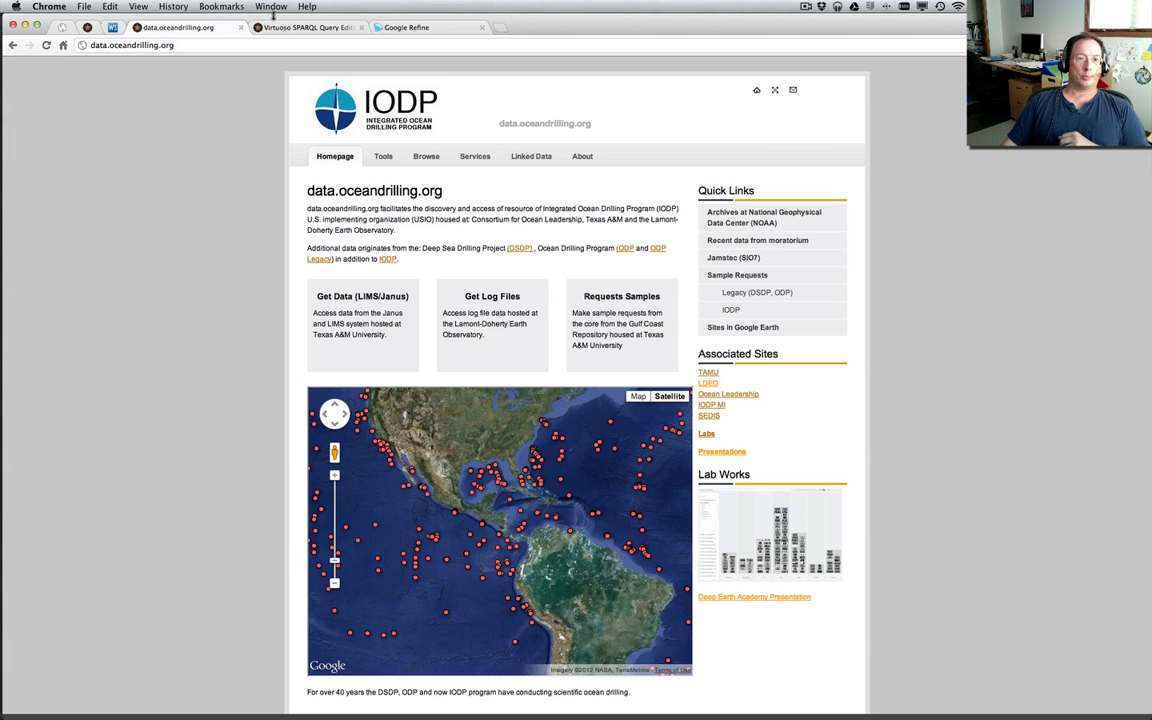
# Close the data.oceandrilling.org homepage, expose the full query in the Virtuoso SPARQL editor, and view the SparQLed editor and log file discovery pages
pyautogui.click(241, 28)
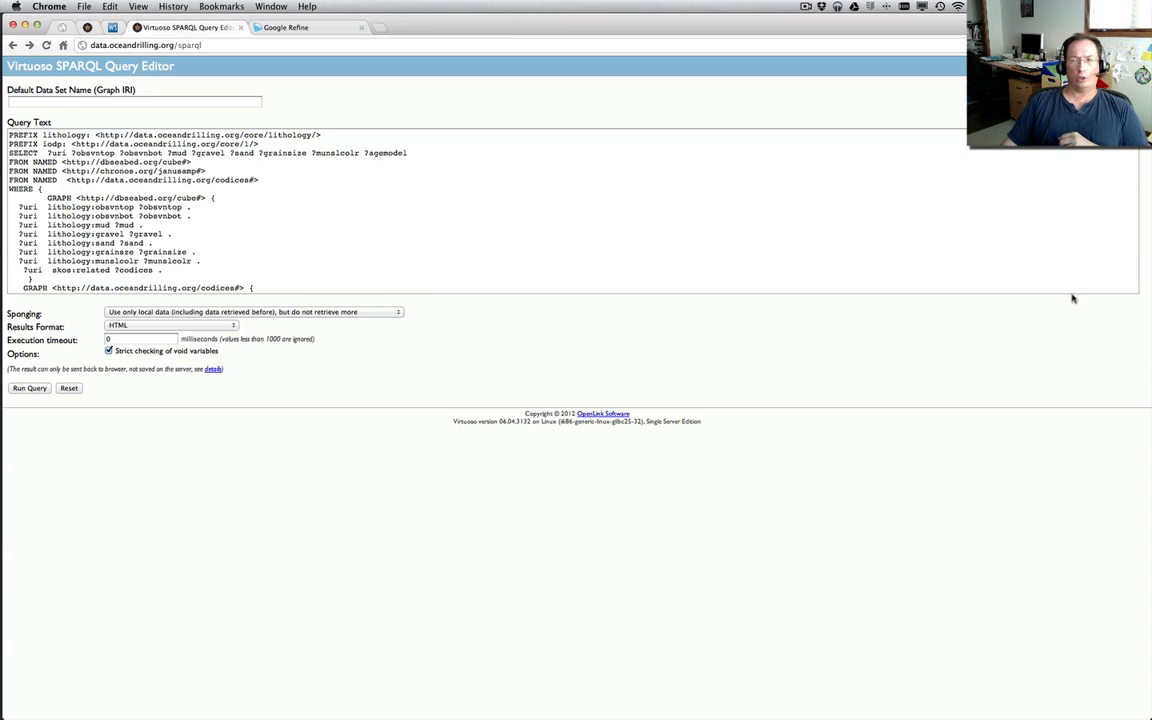
pyautogui.moveTo(1137, 291); pyautogui.dragTo(1137, 401)
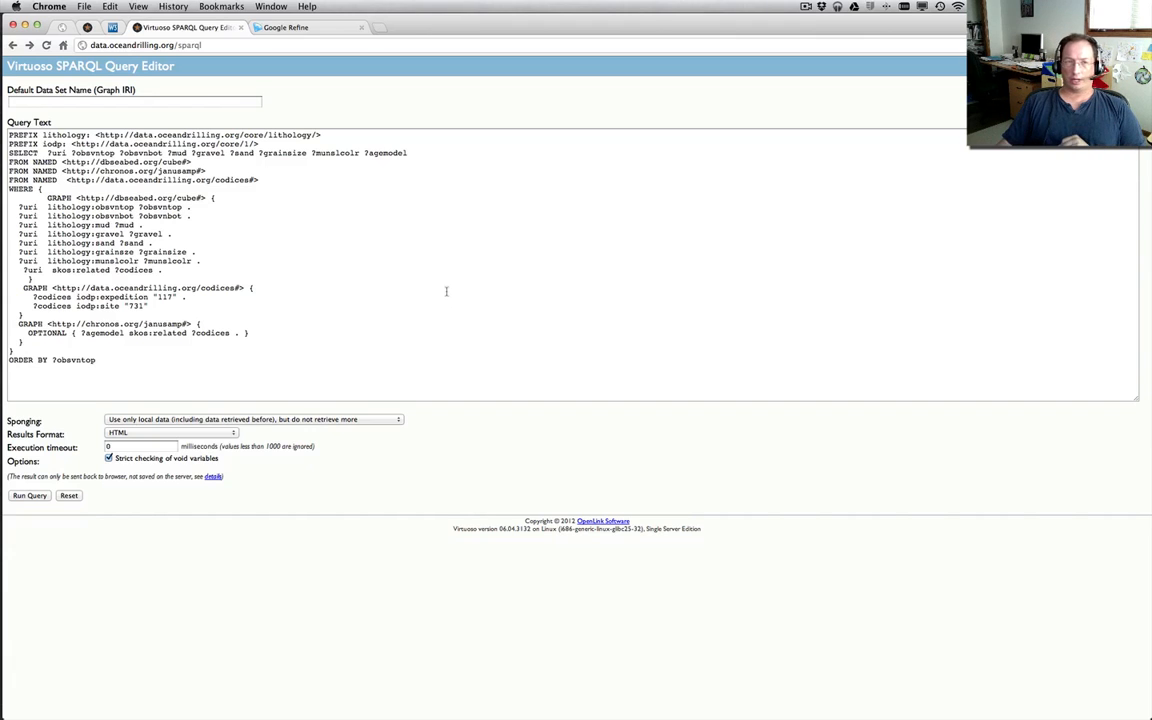
pyautogui.click(54, 27)
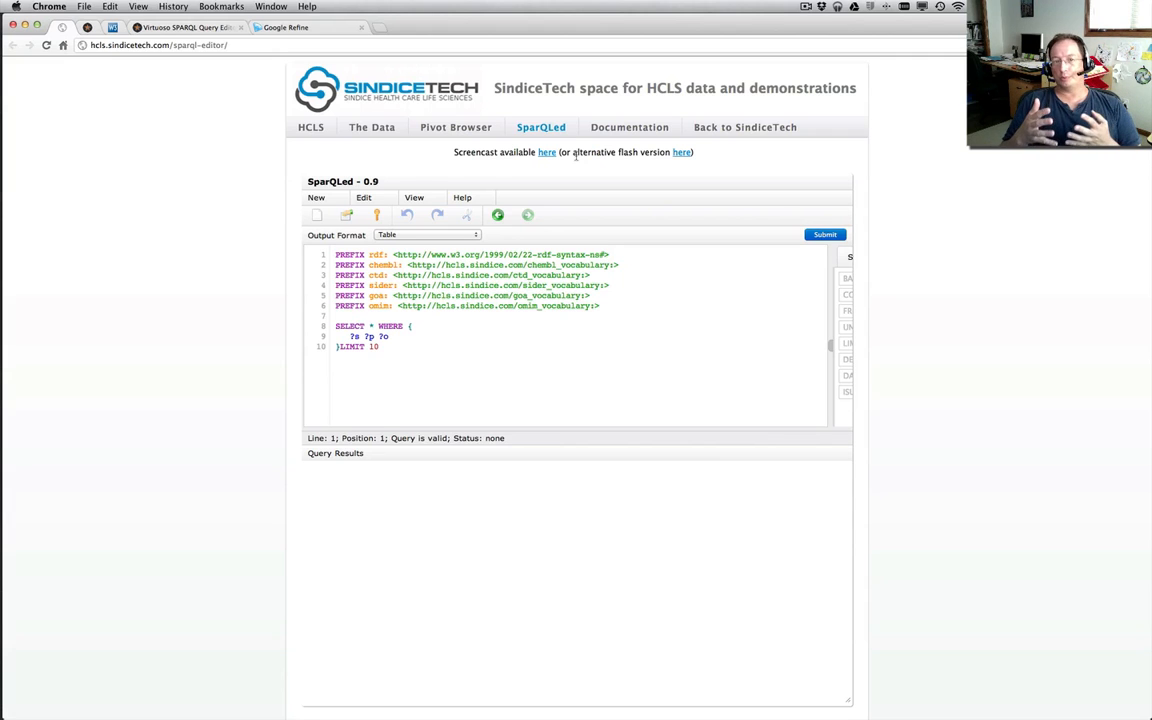
pyautogui.click(86, 27)
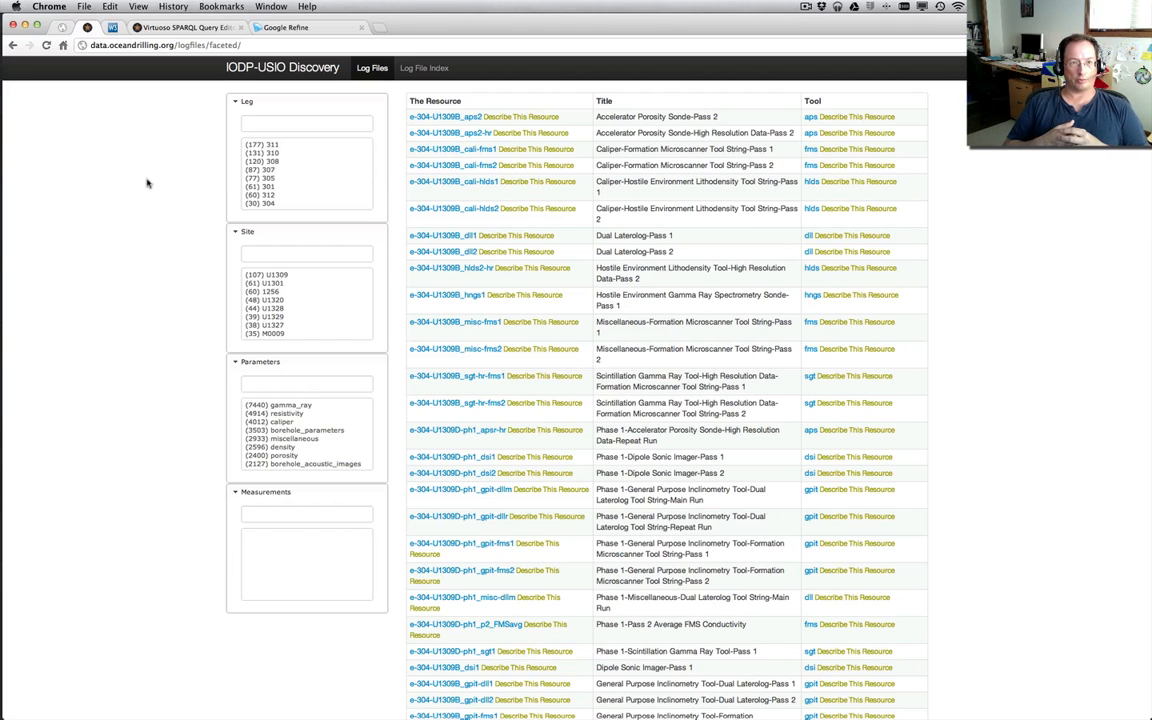
# Run the lithology query for expedition 117, site 731, in the Virtuoso SPARQL Query Editor with HTML results
pyautogui.click(182, 27)
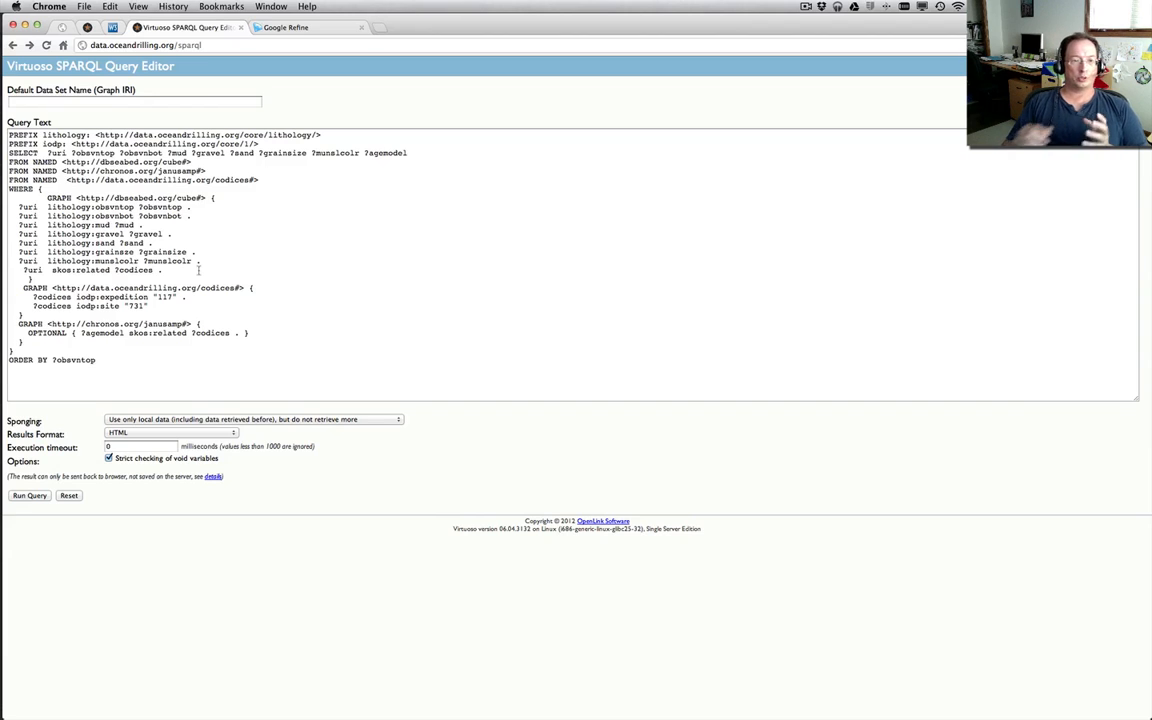
pyautogui.click(30, 496)
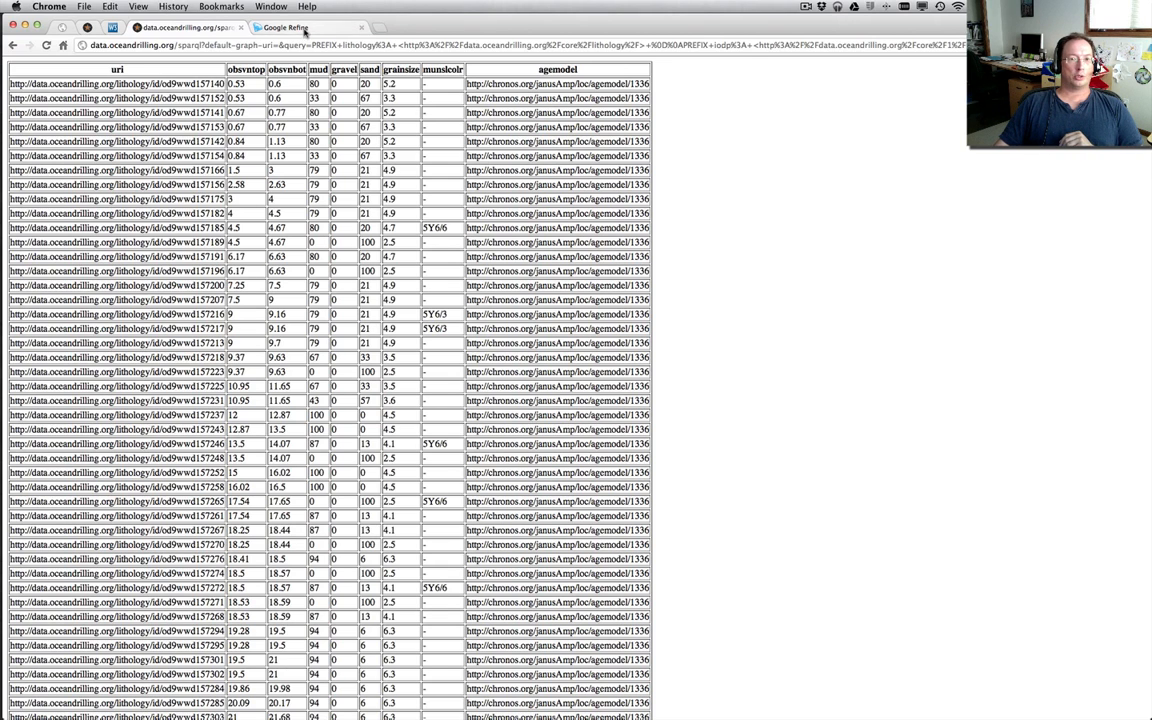
# Create a Google Refine project from the Desktop file sparql.csv, parsed as comma-separated data, and show 25 rows at a time
pyautogui.click(278, 28)
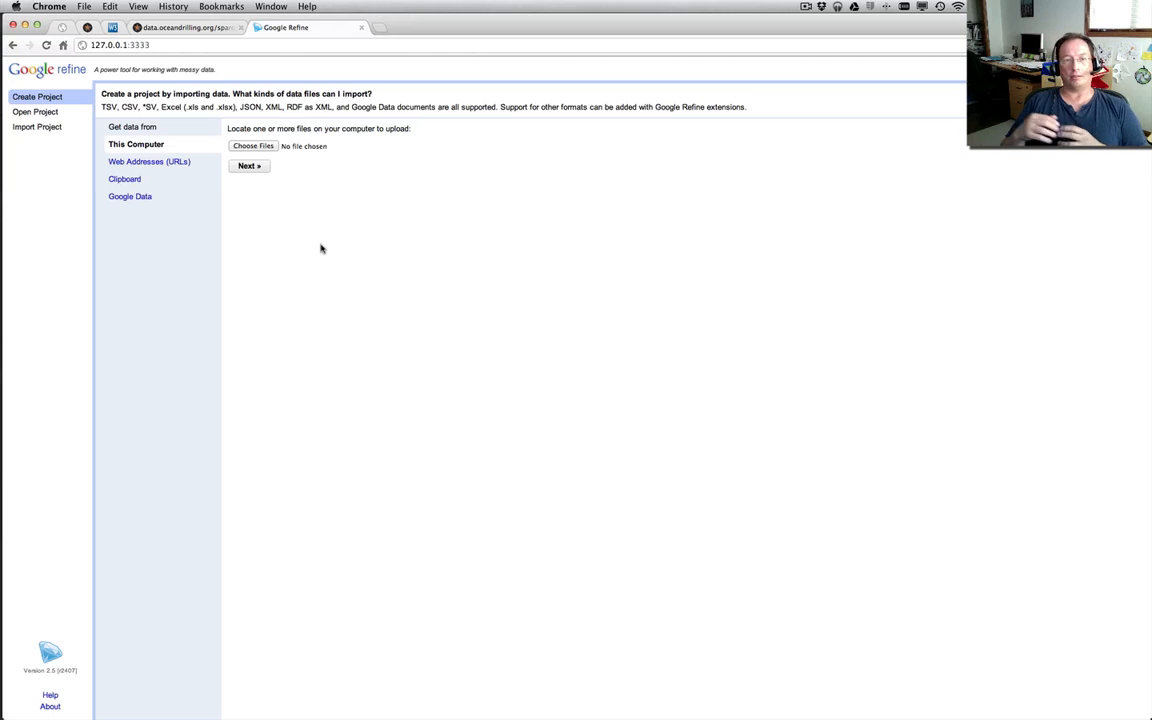
pyautogui.click(253, 146)
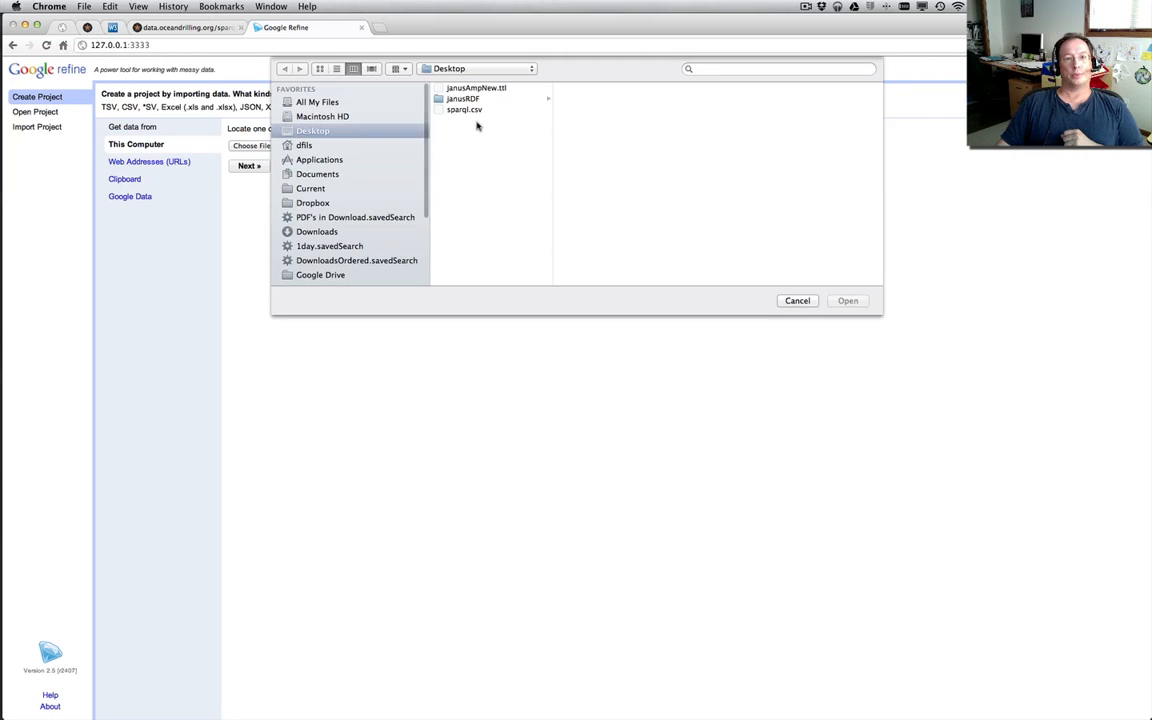
pyautogui.click(480, 109)
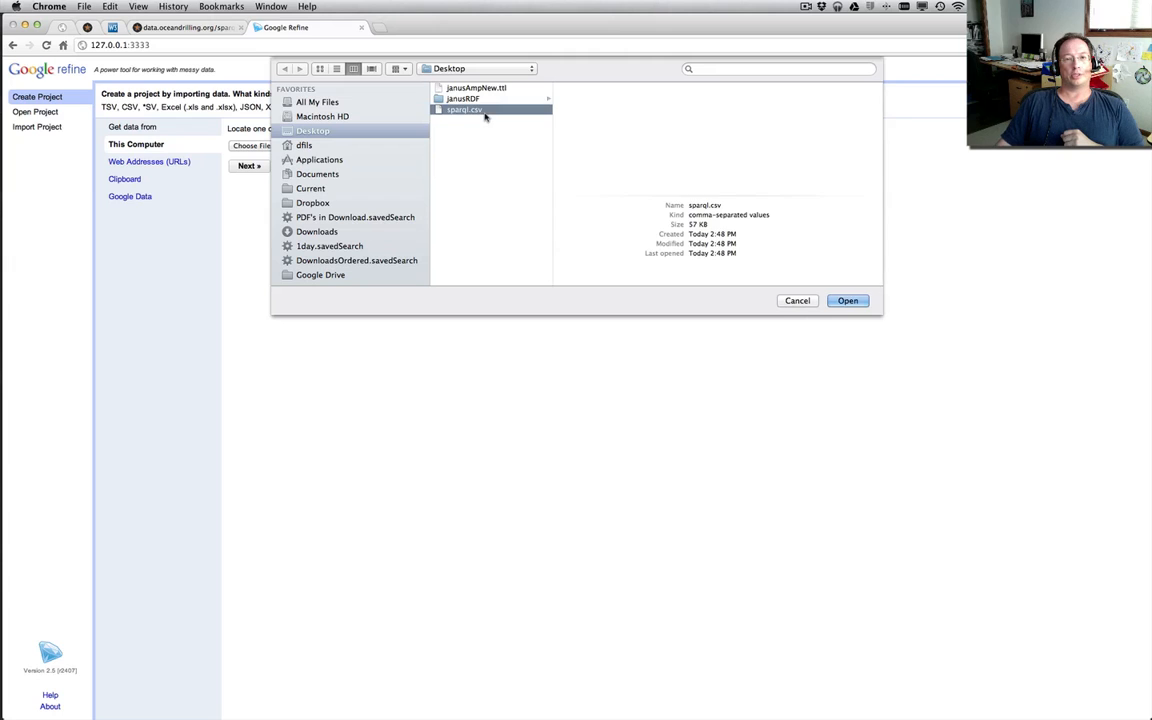
pyautogui.click(848, 300)
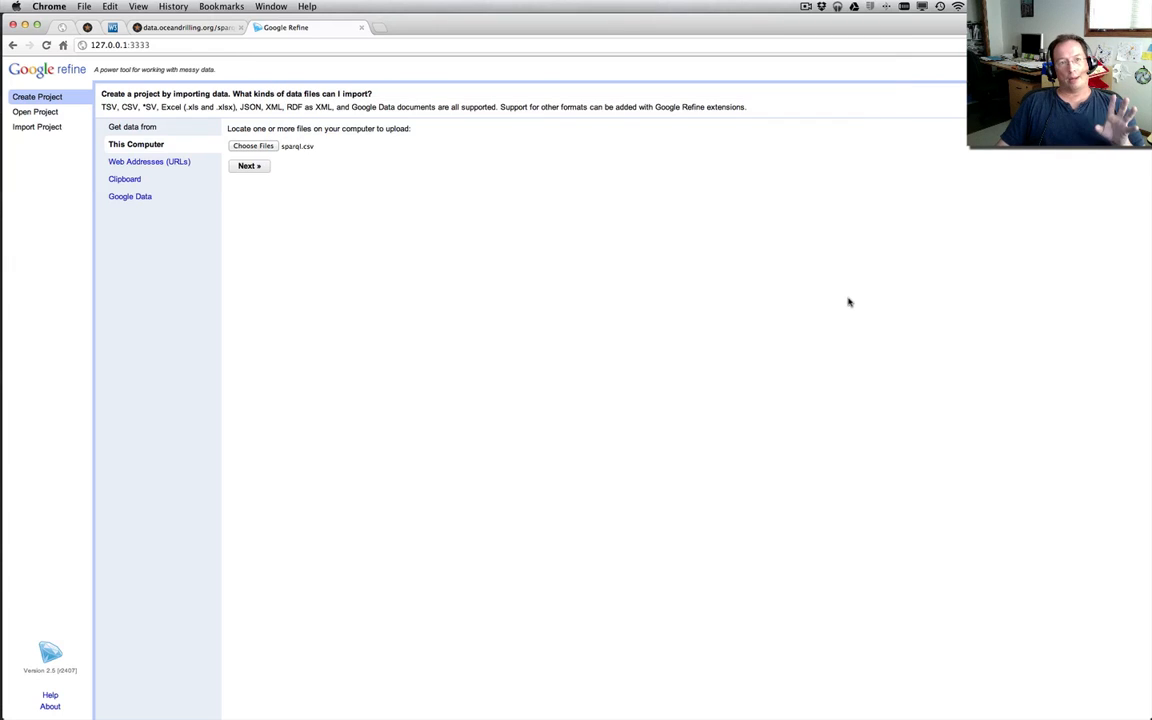
pyautogui.click(249, 166)
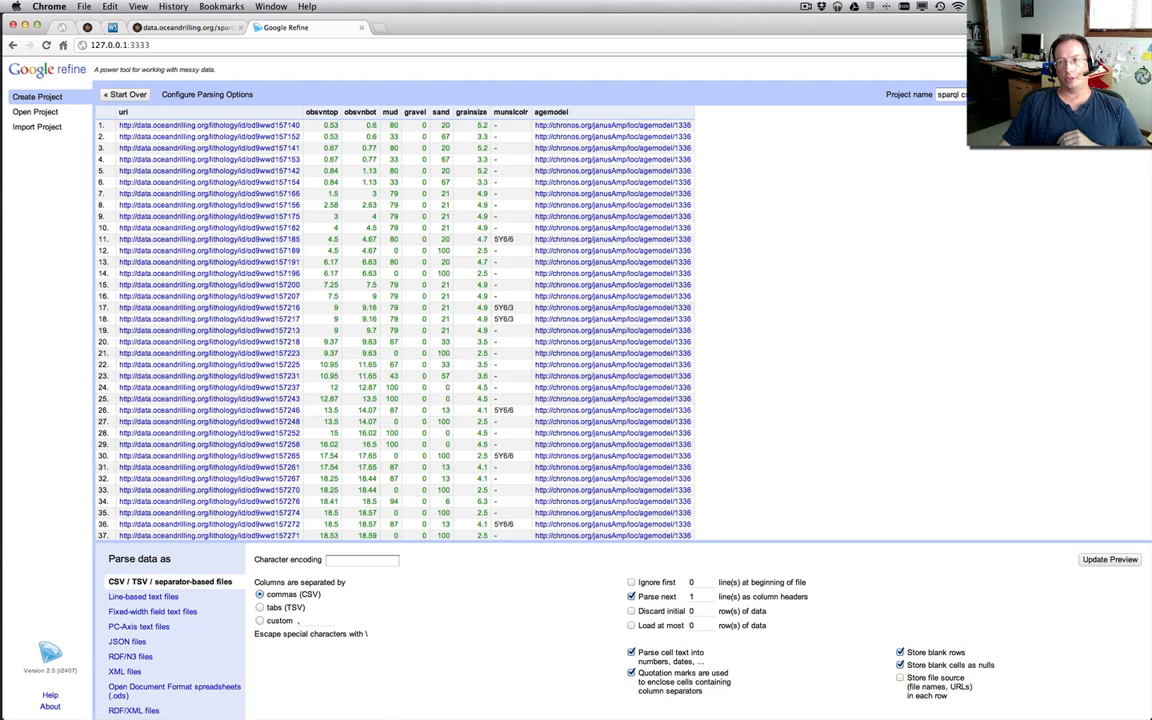
pyautogui.click(1107, 94)
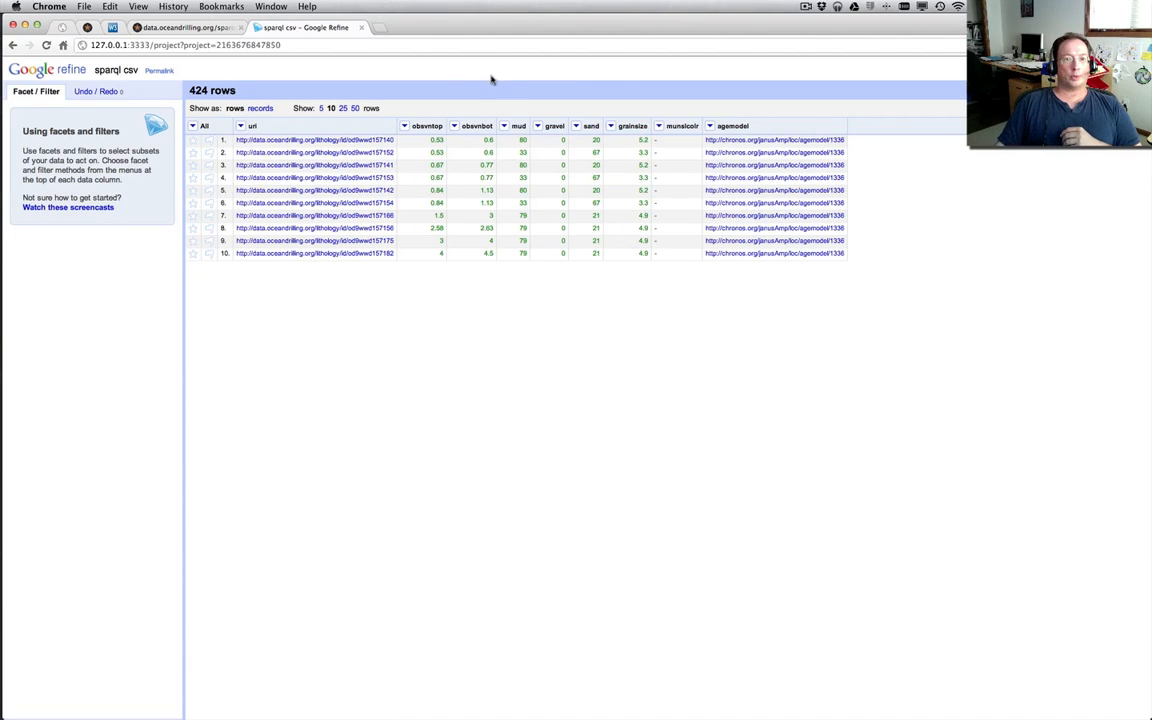
pyautogui.click(343, 109)
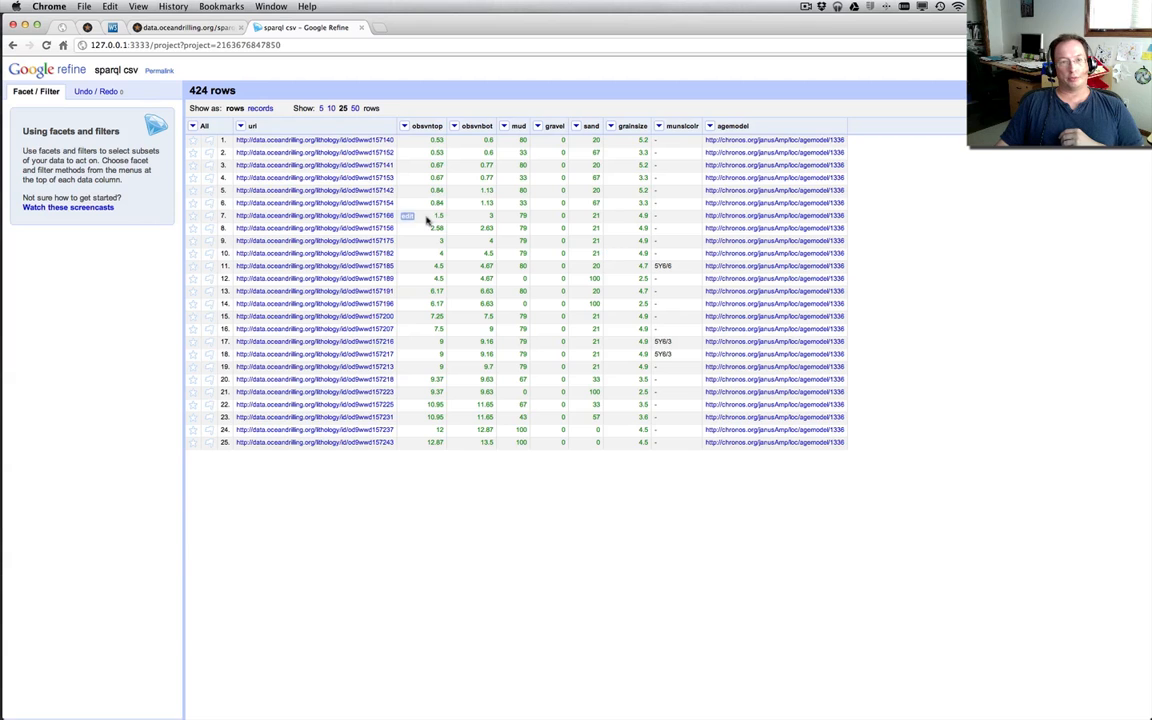
# Open the lithology resource od9wwd157141 from the third row's uri and examine its data elements and associated core images
pyautogui.click(386, 165)
pyautogui.click(366, 166)
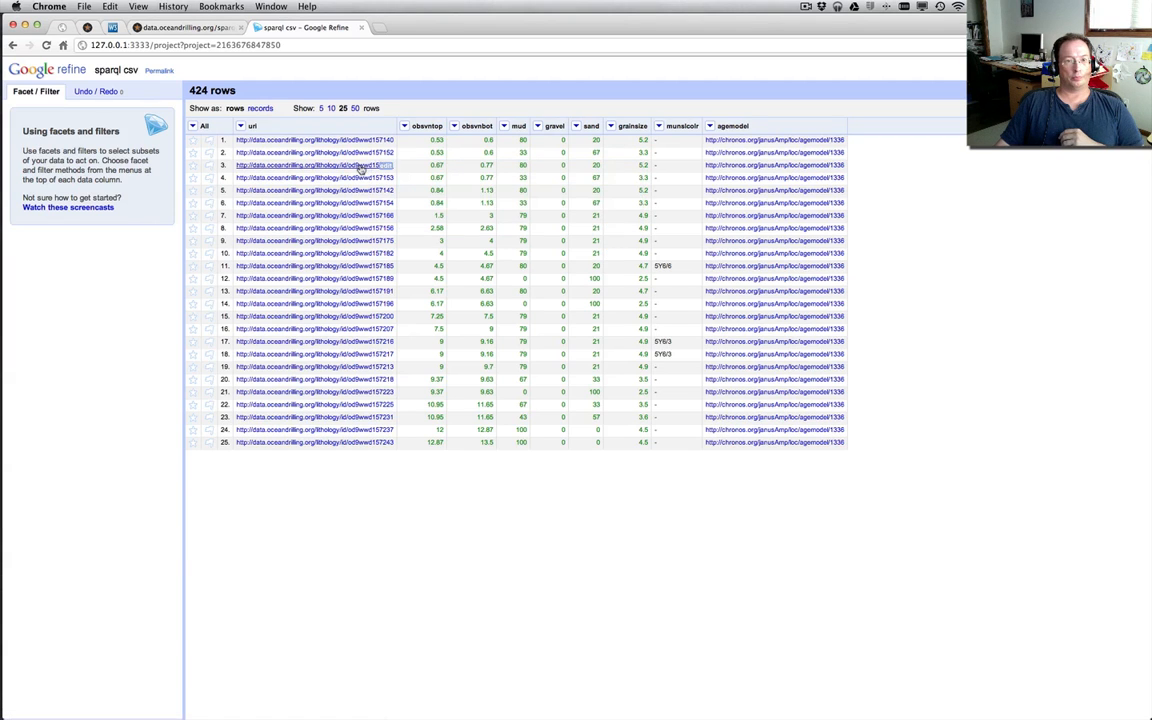
pyautogui.click(361, 168)
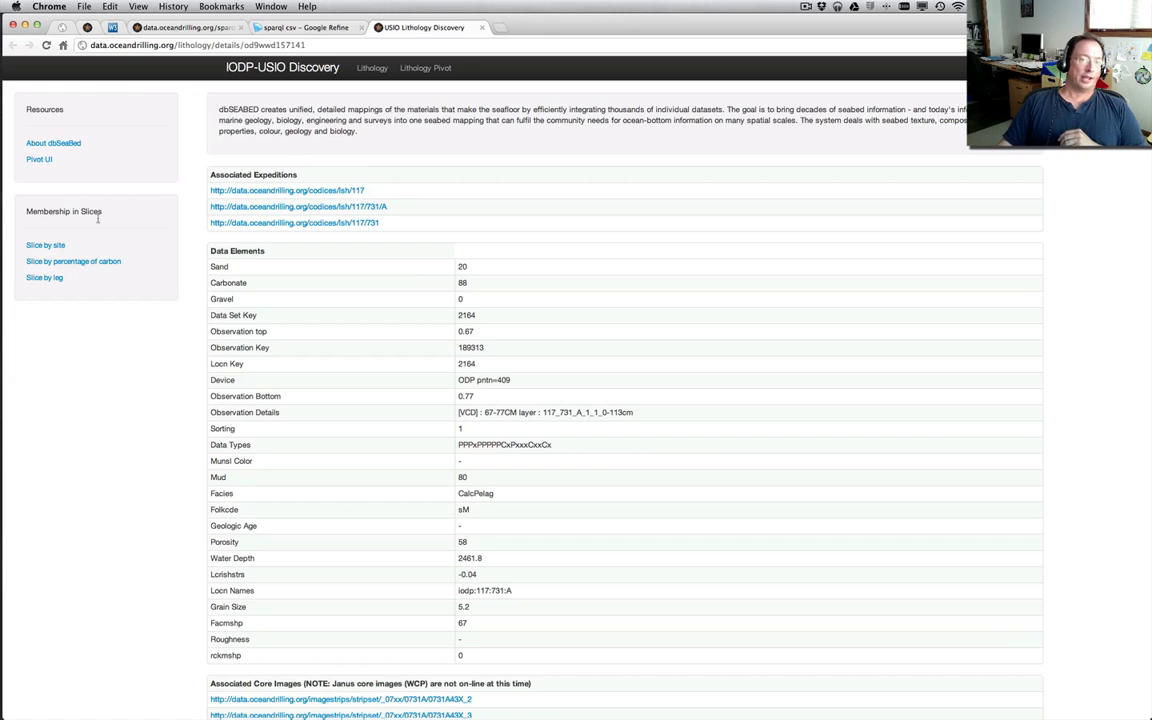
pyautogui.scroll(-5, 159, 432)
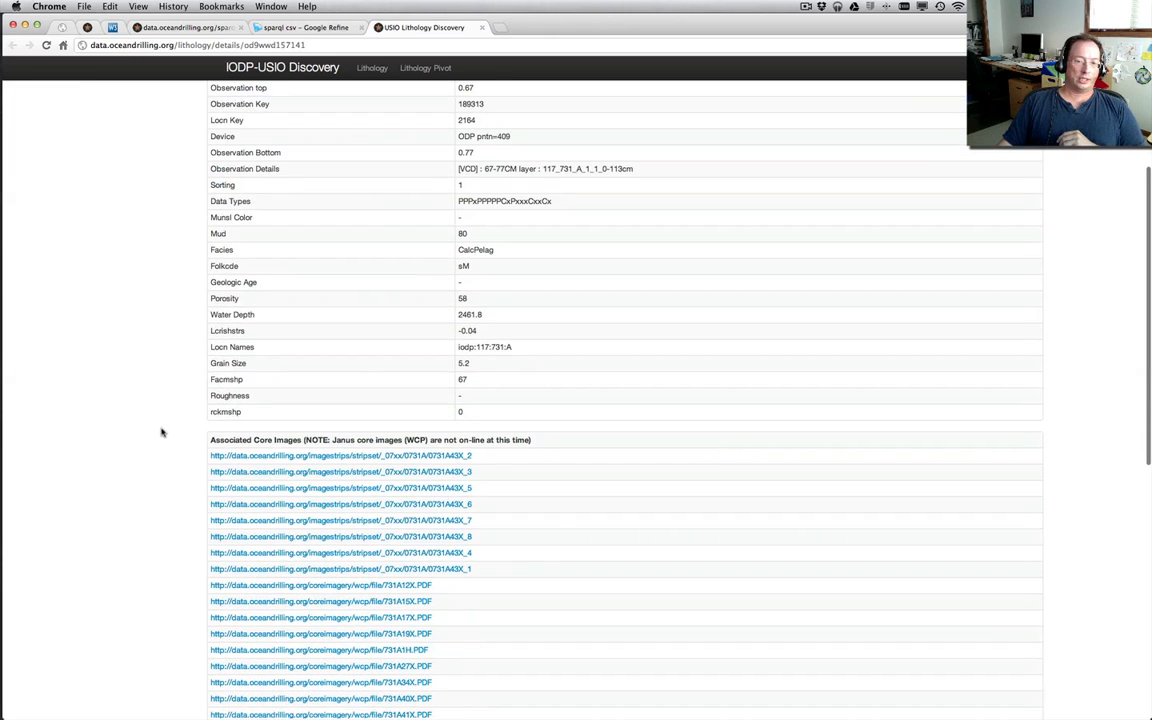
pyautogui.scroll(2, 154, 173)
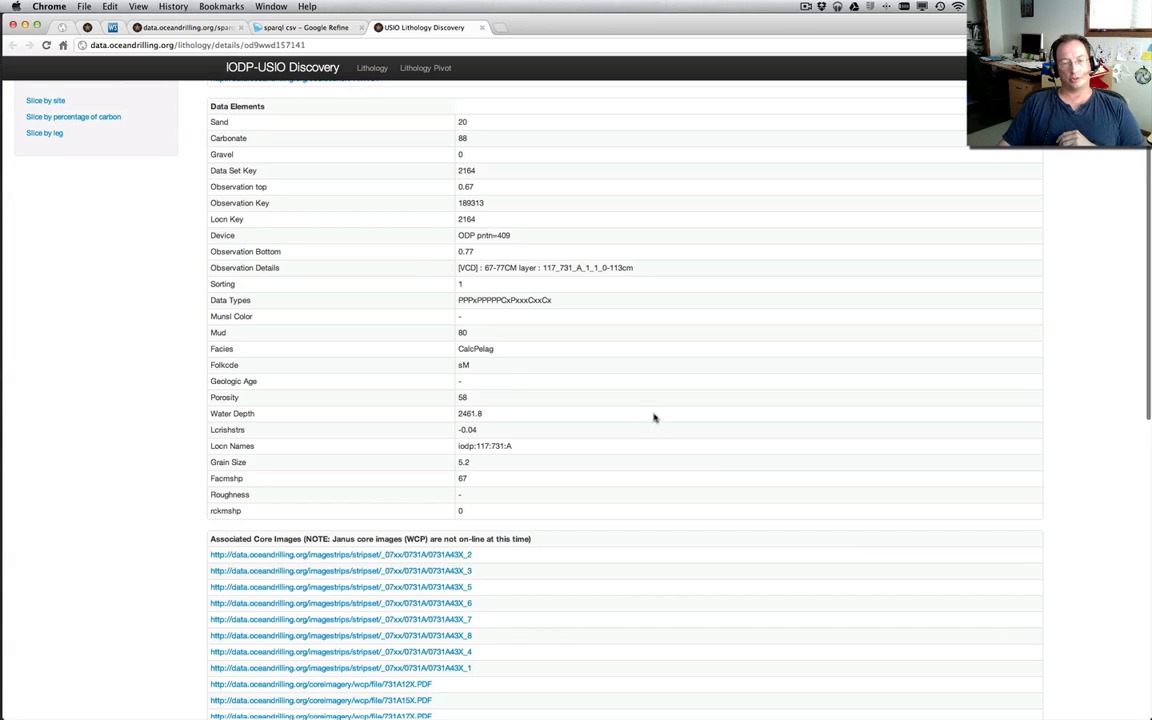
# Open core image strip 0731A43X_2, review its metadata and dbSeaBed lithology list, and return to the lithology details page
pyautogui.click(406, 554)
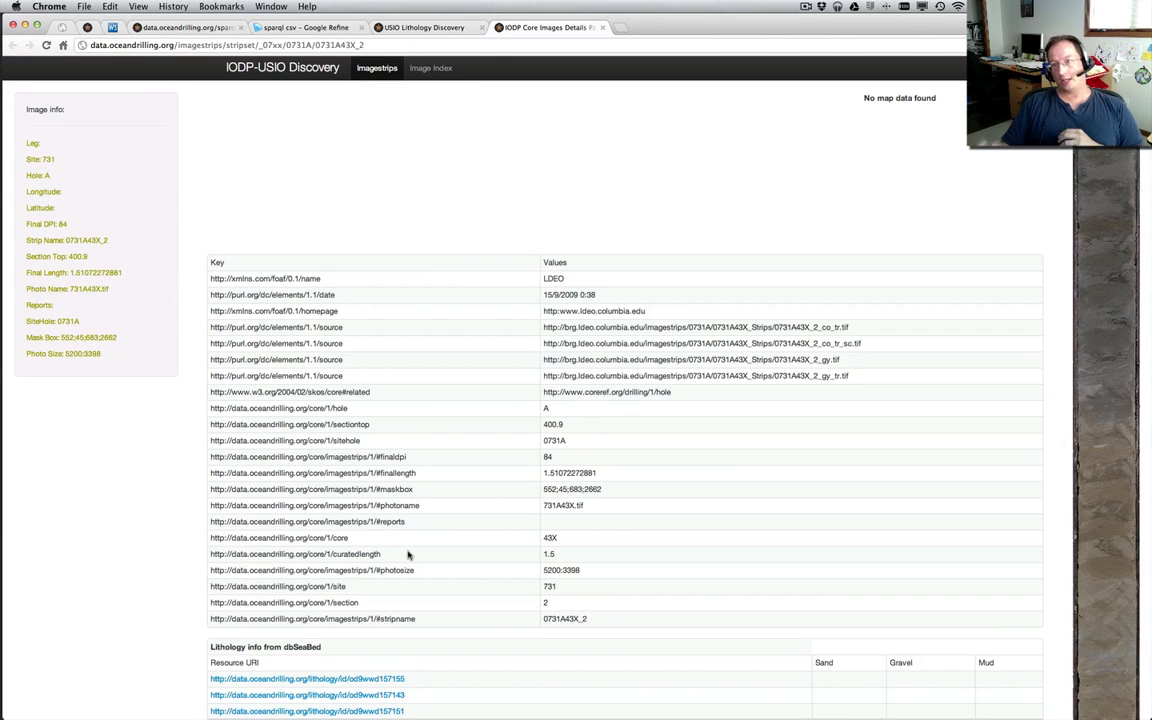
pyautogui.scroll(-10, 1037, 497)
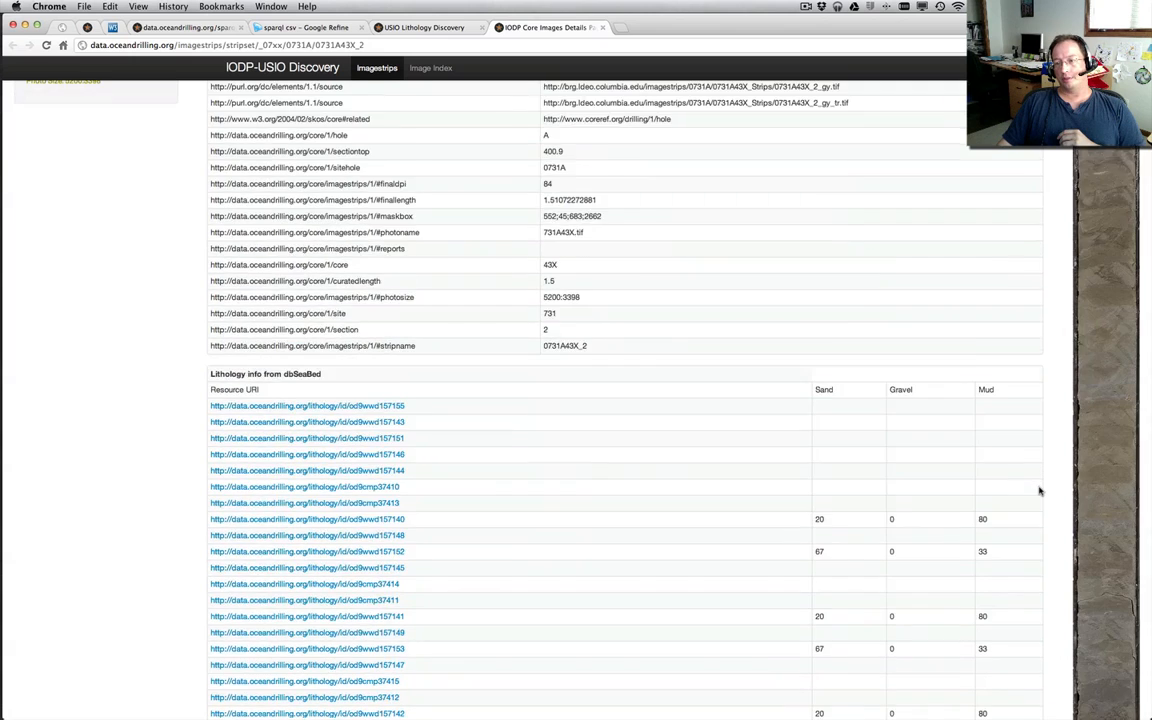
pyautogui.scroll(10, 1039, 490)
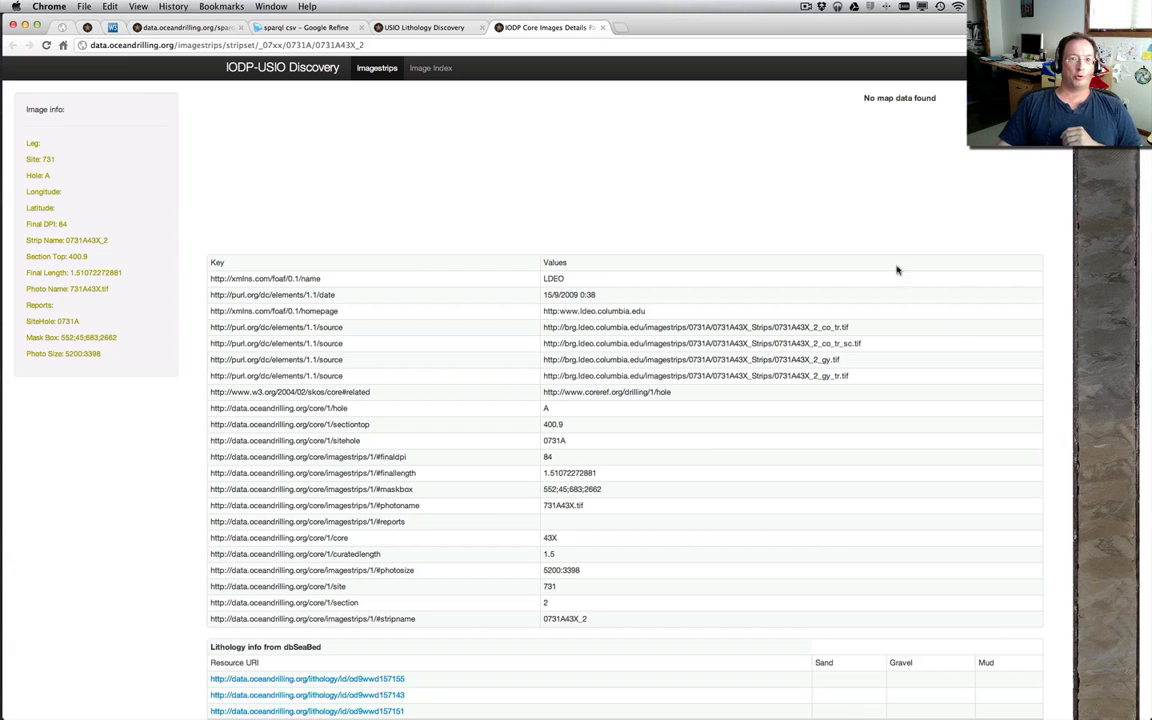
pyautogui.click(602, 27)
pyautogui.scroll(3, 407, 219)
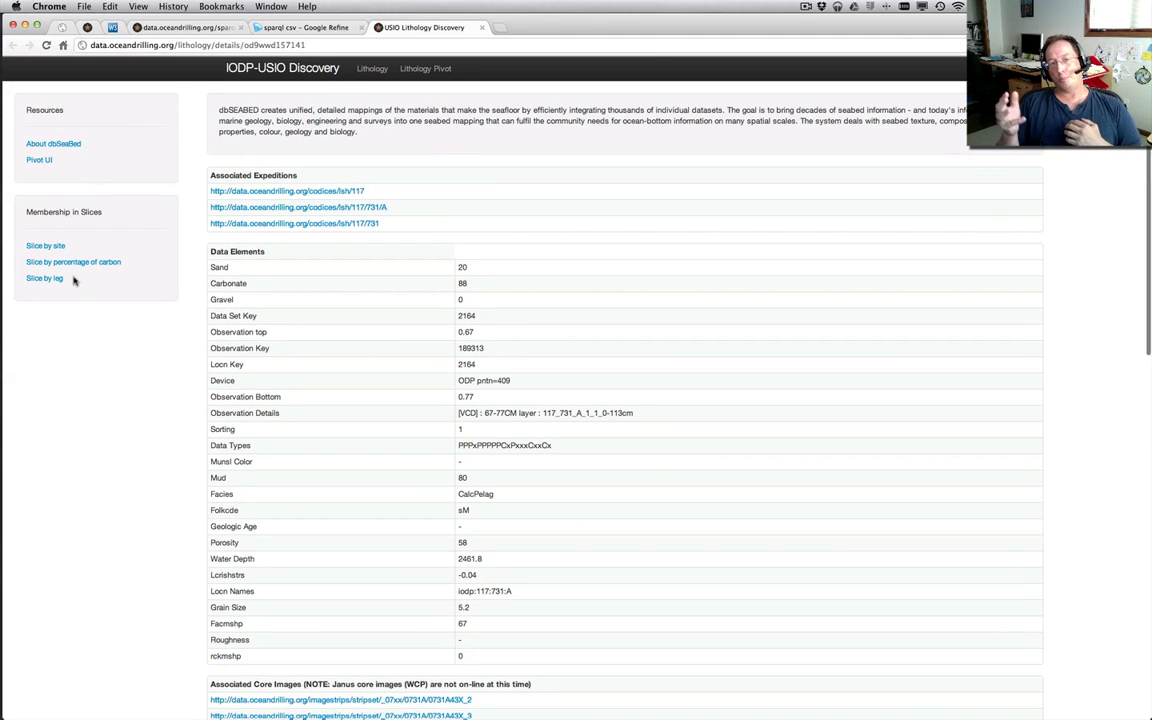
# View the W3C RDF Data Cube Vocabulary page, and inspect the first row's CHRONOS age model page from the Refine project
pyautogui.click(112, 27)
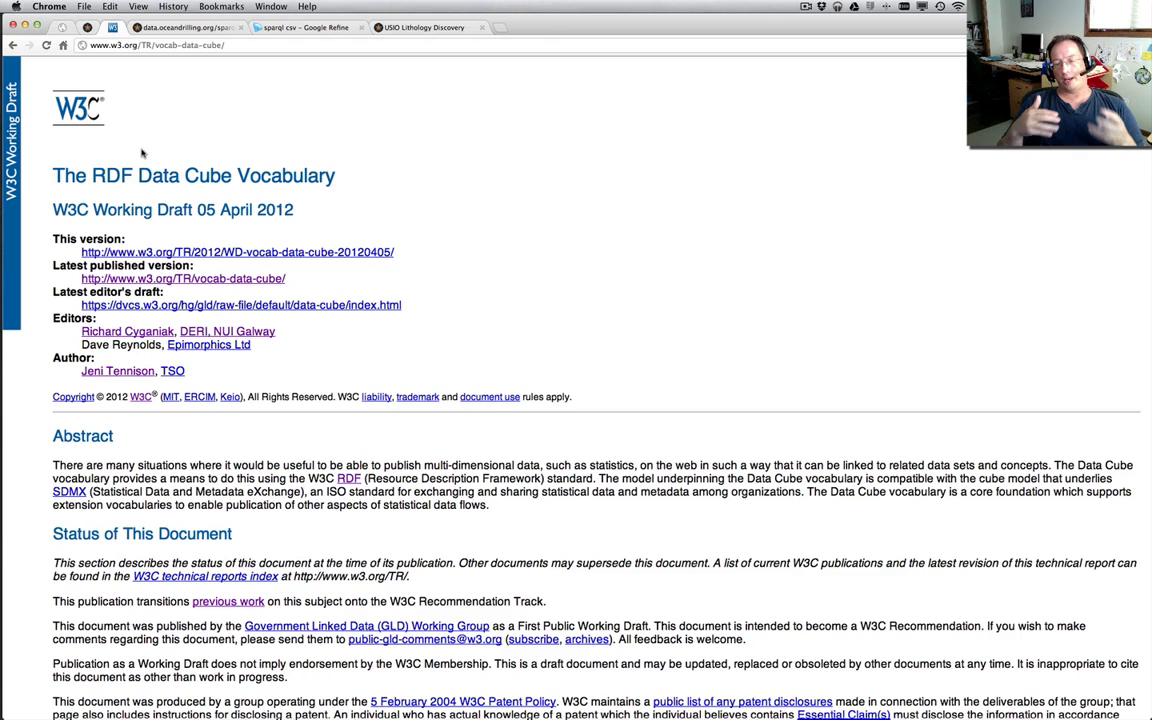
pyautogui.click(314, 28)
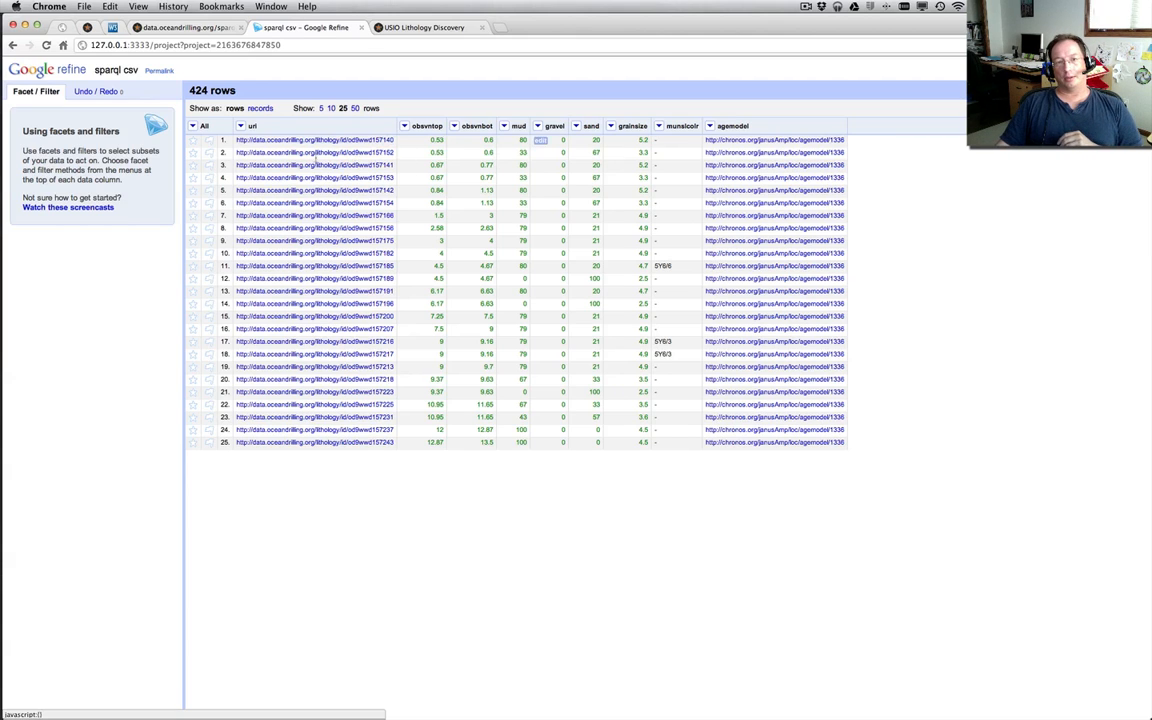
pyautogui.click(803, 143)
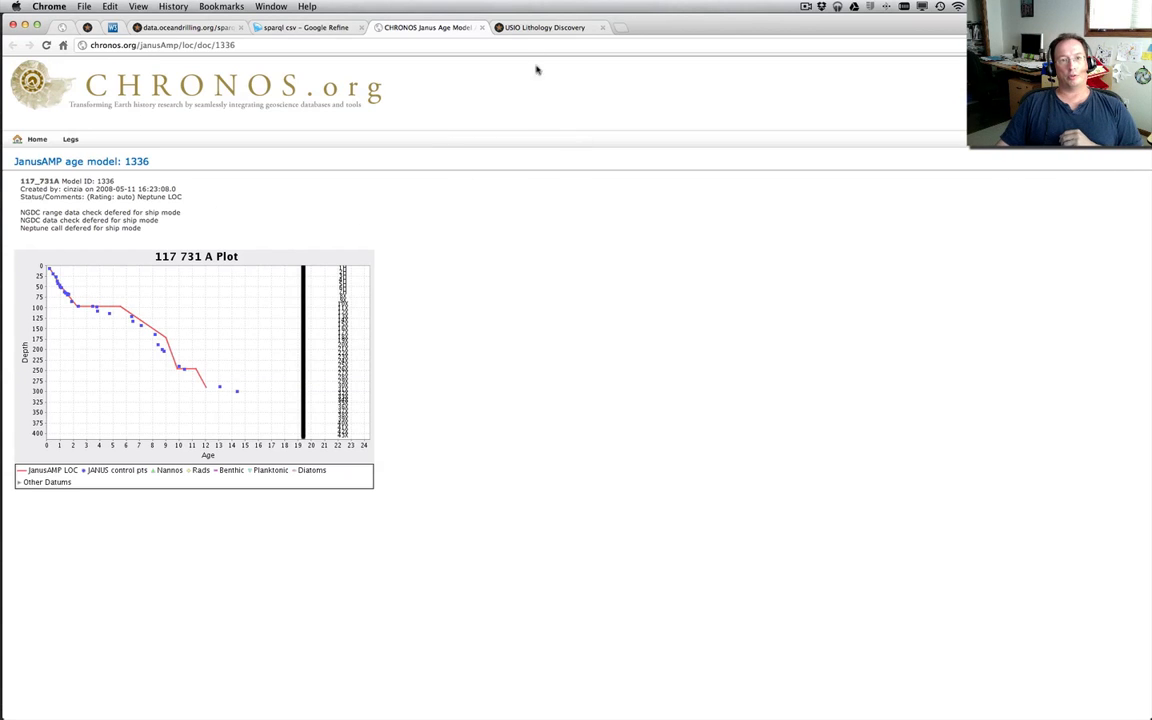
pyautogui.click(482, 27)
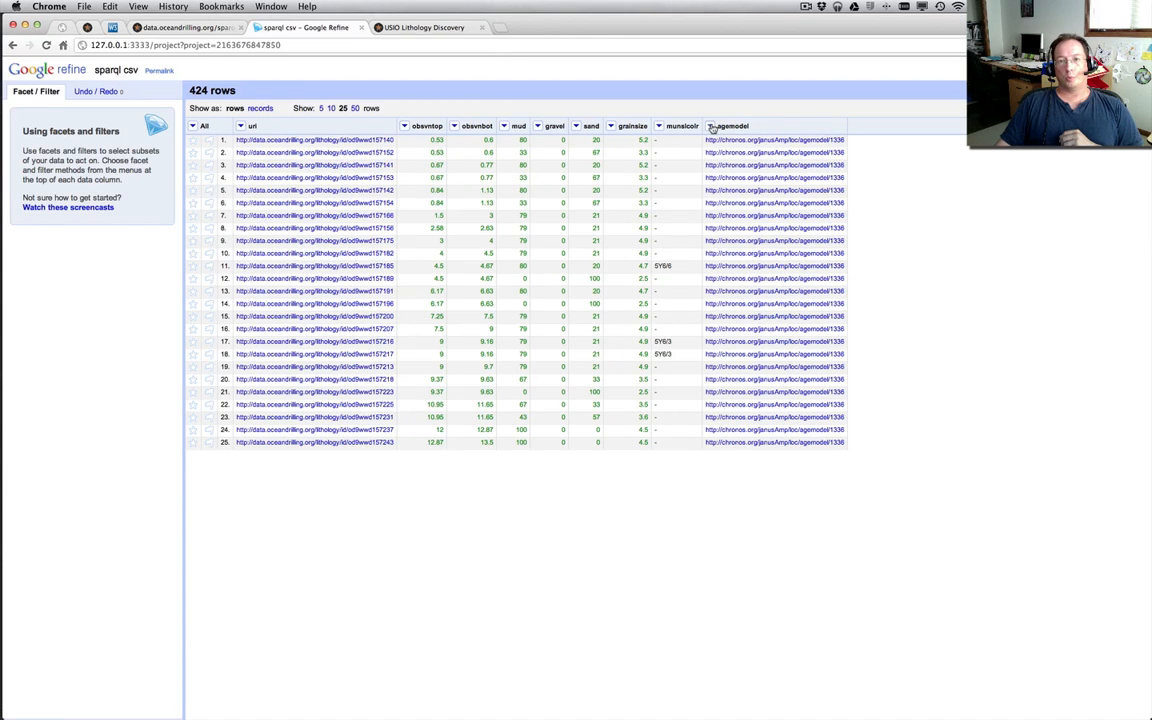
# Set up a URL-fetching column based on agemodel, reusing the data.oceandrilling.org/service/depthtoage/convert expression that passes the agemodel value and the obsvntop depth
pyautogui.click(711, 127)
pyautogui.moveTo(727, 189)
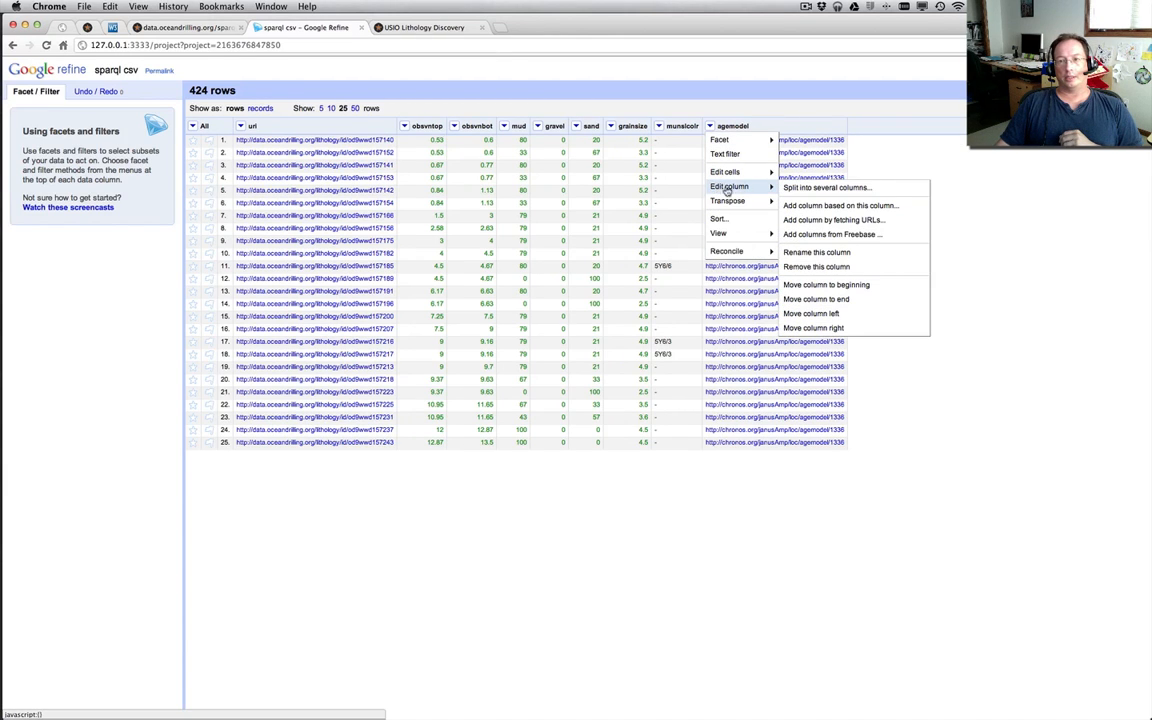
pyautogui.click(798, 221)
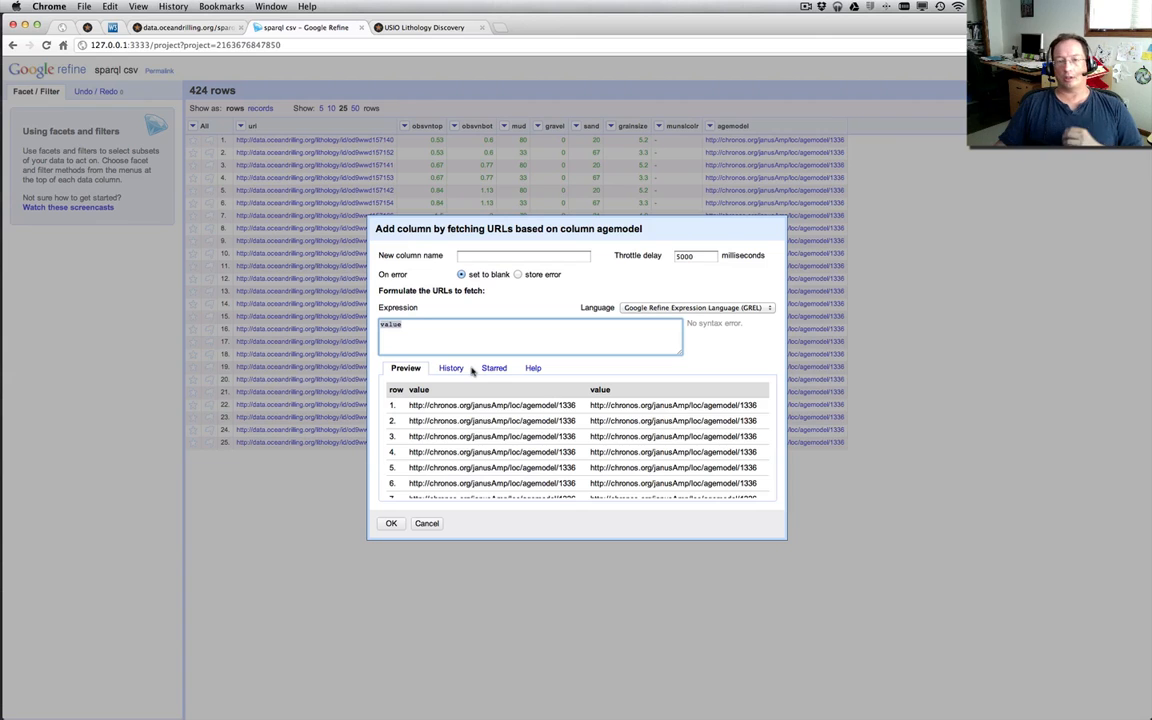
pyautogui.click(450, 368)
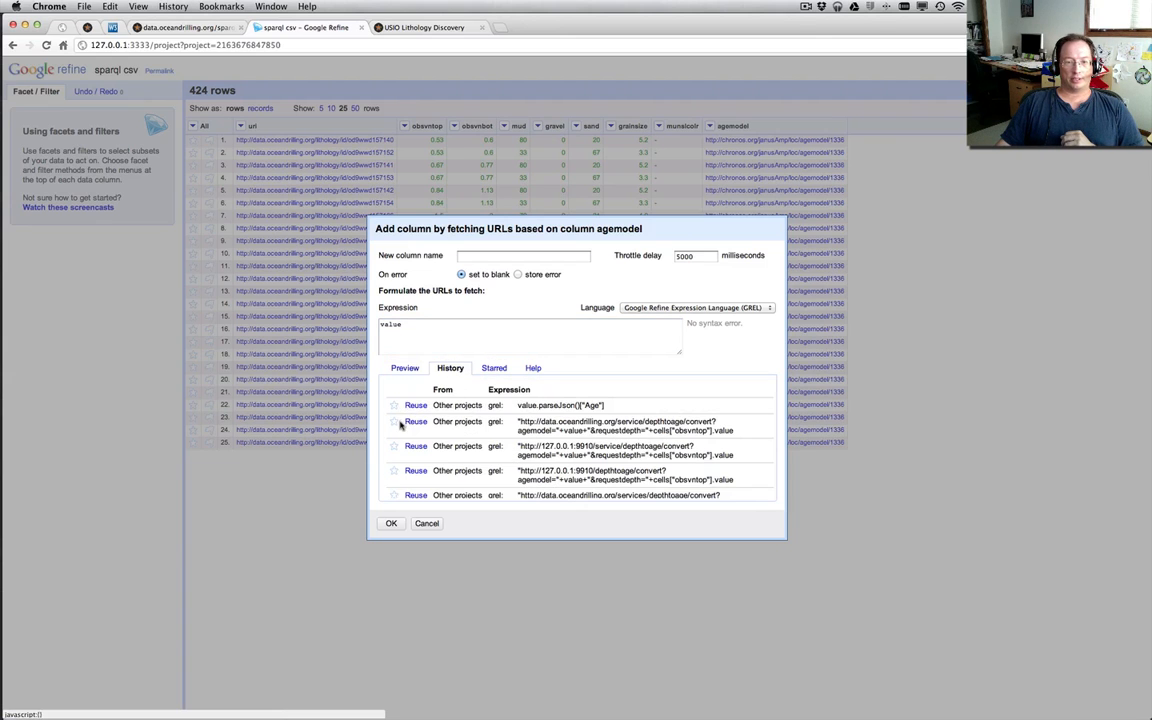
pyautogui.click(416, 421)
pyautogui.click(565, 349)
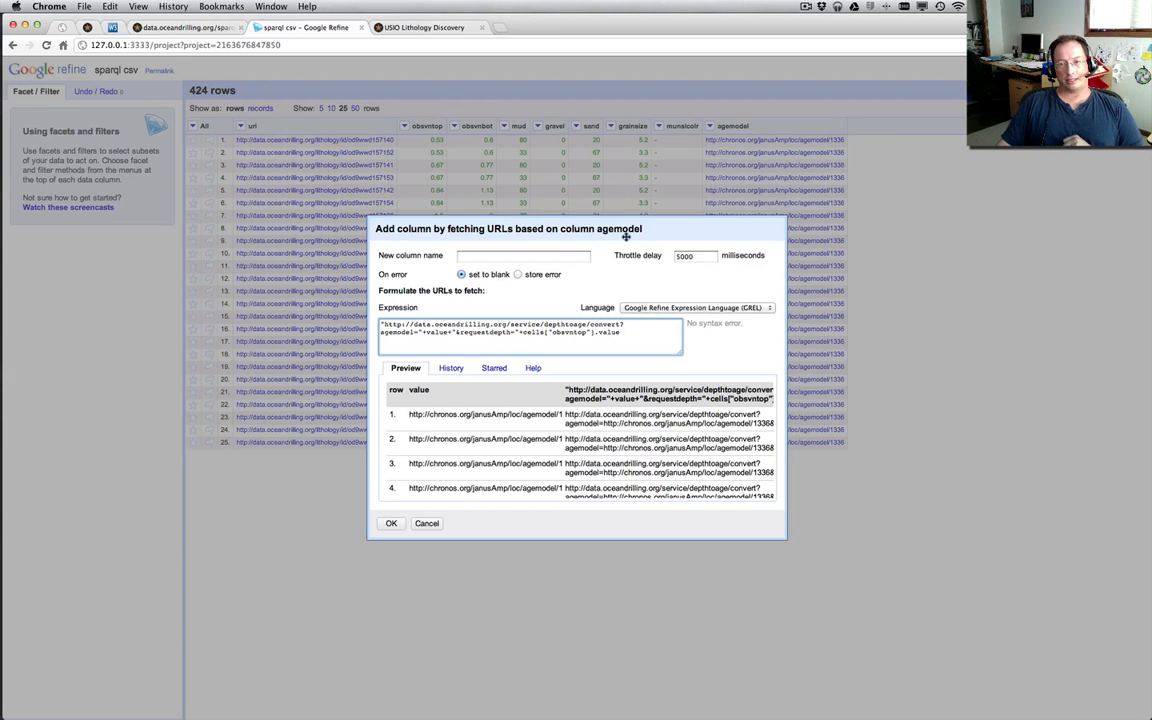
# Name the new column ageCall, set its throttle delay to 50 milliseconds, and create it by fetching the URLs
pyautogui.click(538, 256)
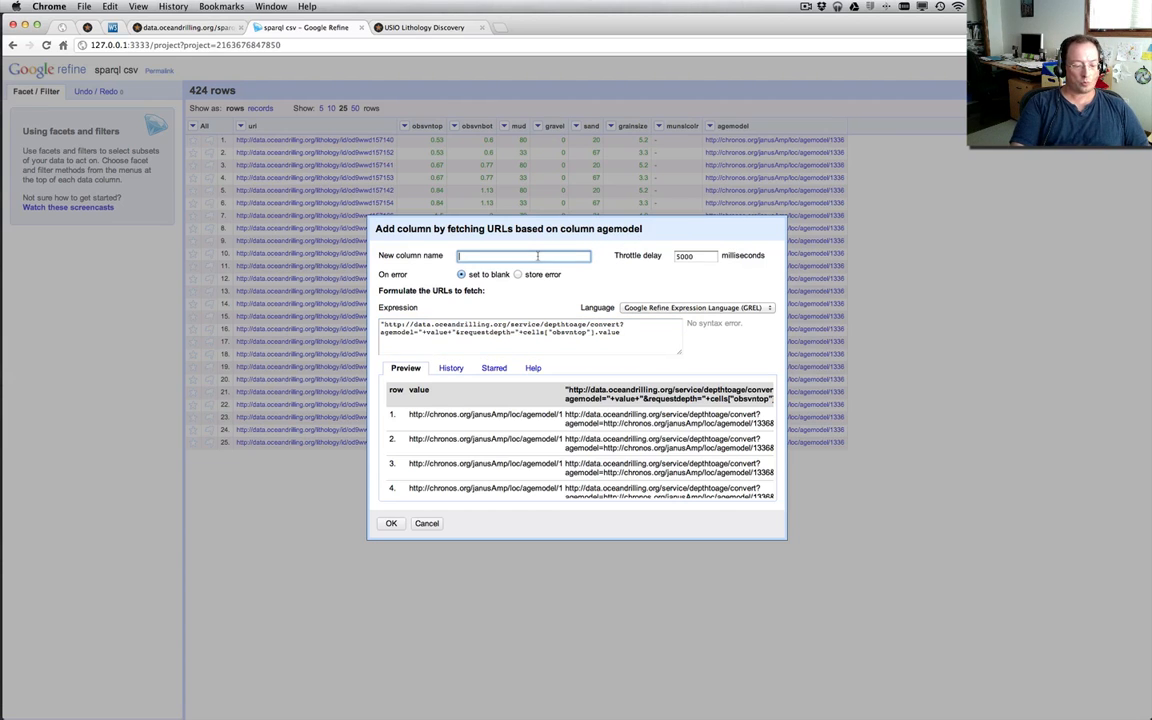
pyautogui.write('ageCal')
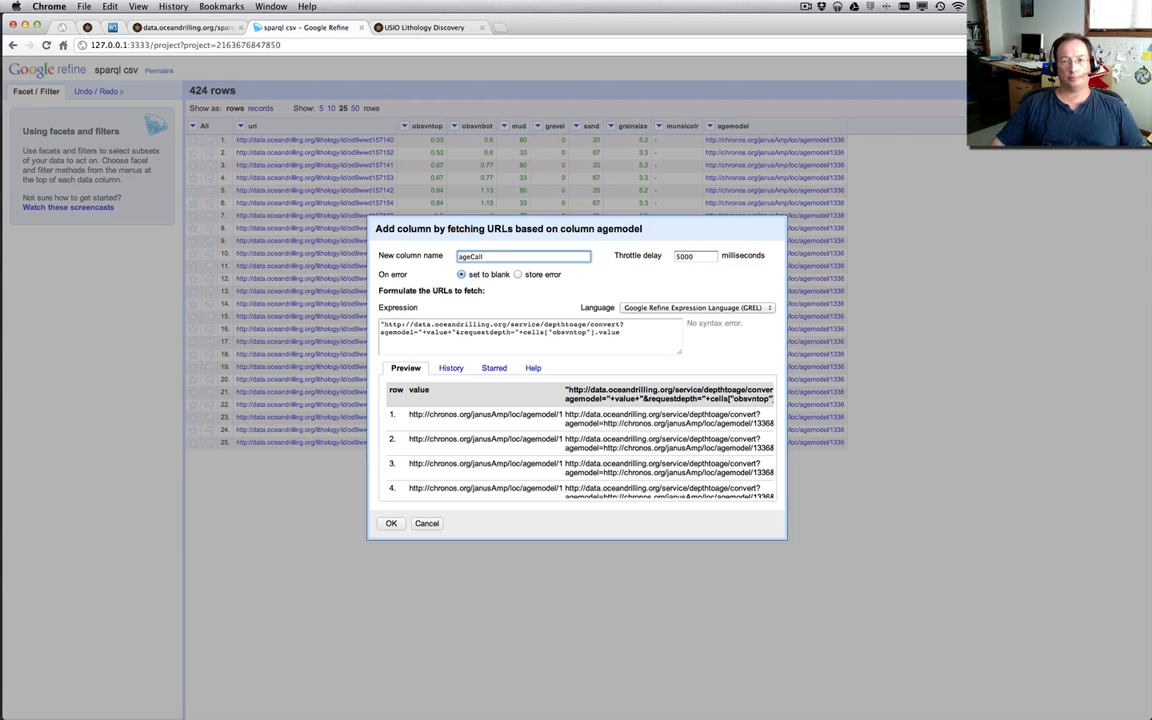
pyautogui.doubleClick(687, 257)
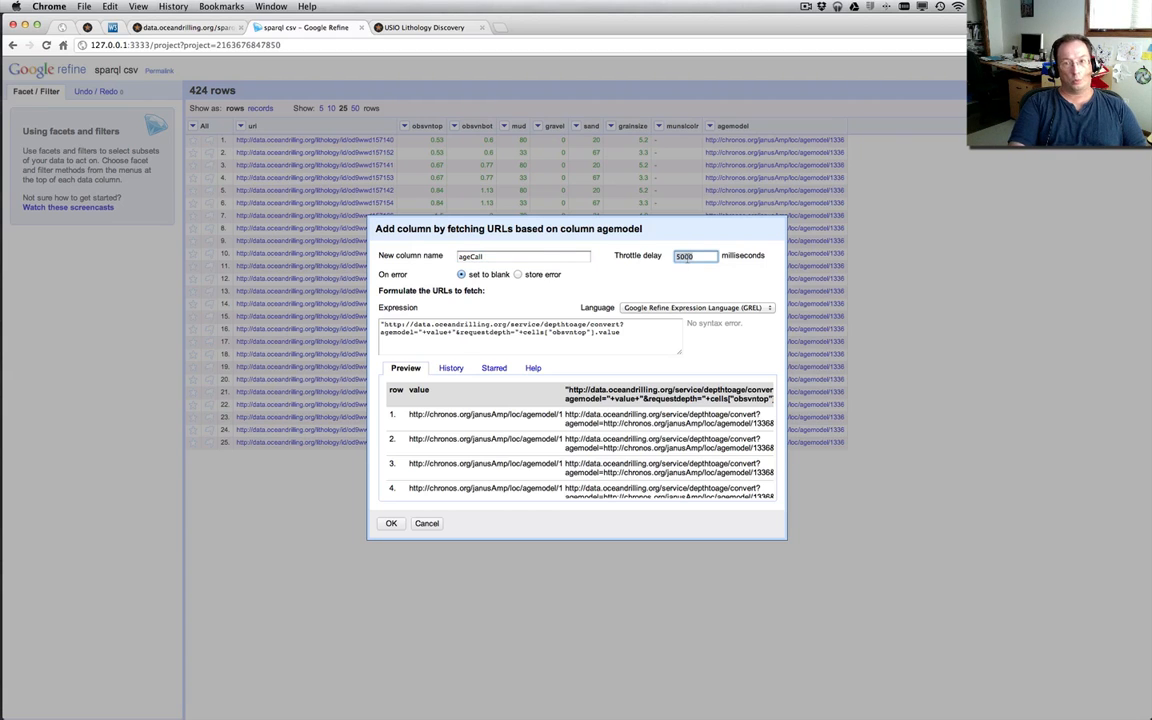
pyautogui.write('50')
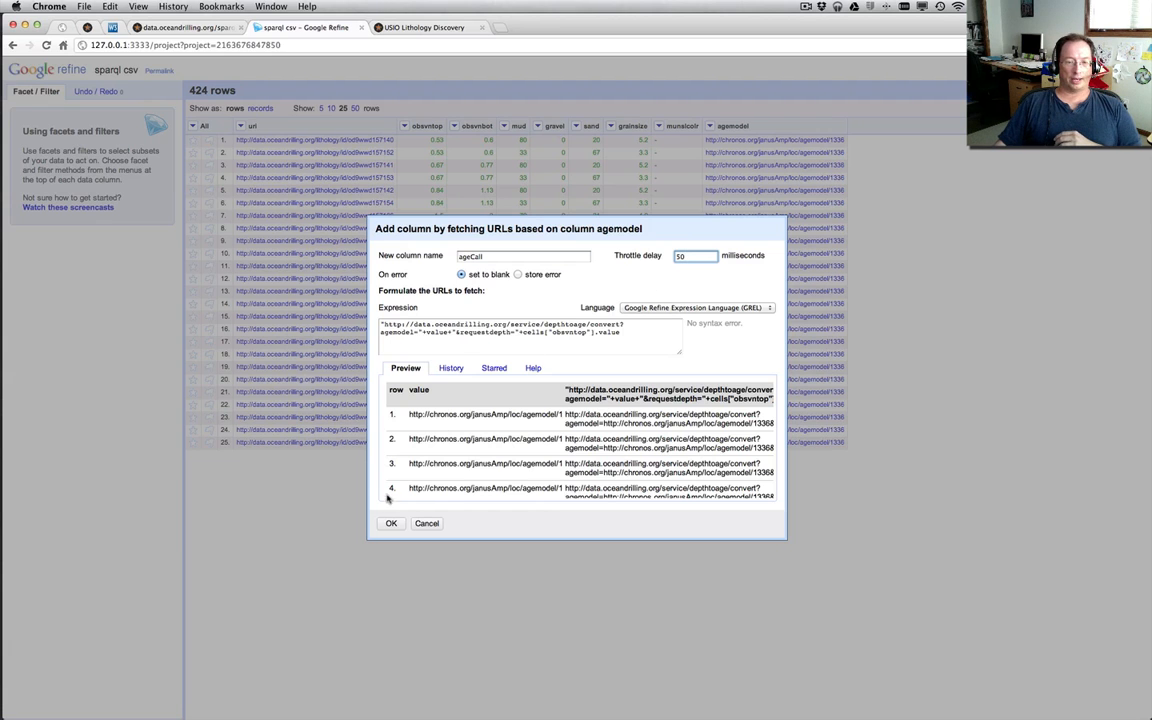
pyautogui.click(391, 524)
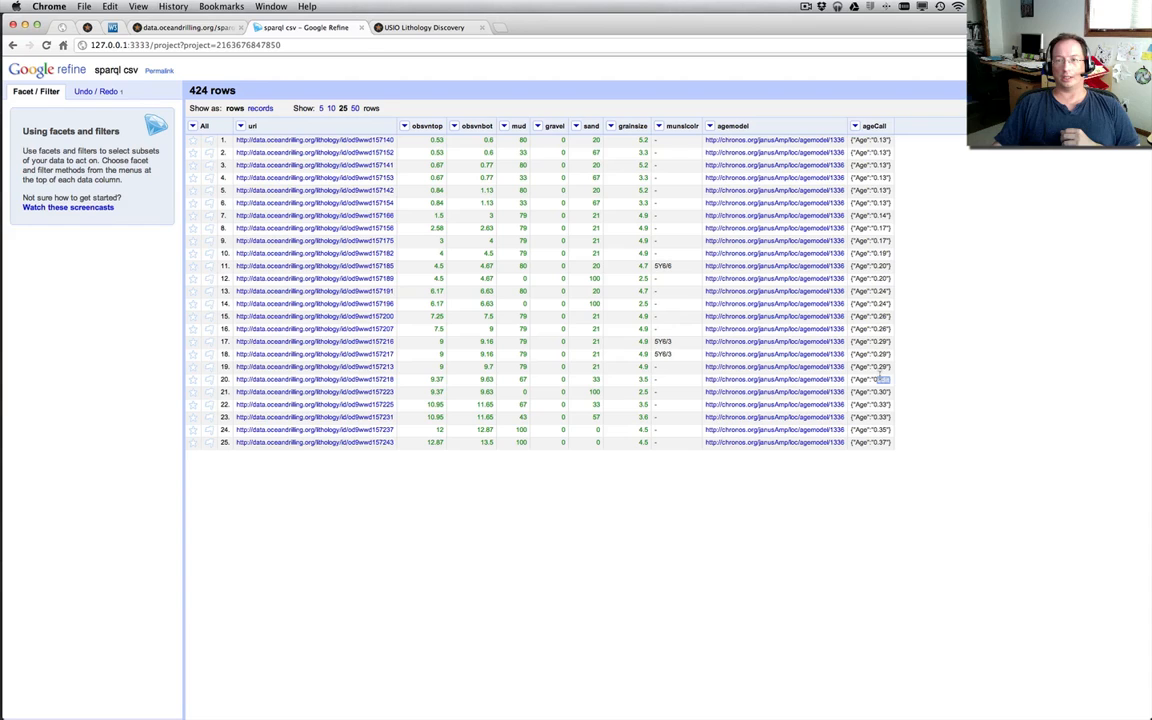
# Transform the ageCall cells by reusing the earlier expression value.parseJson()["Age"], keeping the original value on error
pyautogui.click(855, 126)
pyautogui.moveTo(880, 172)
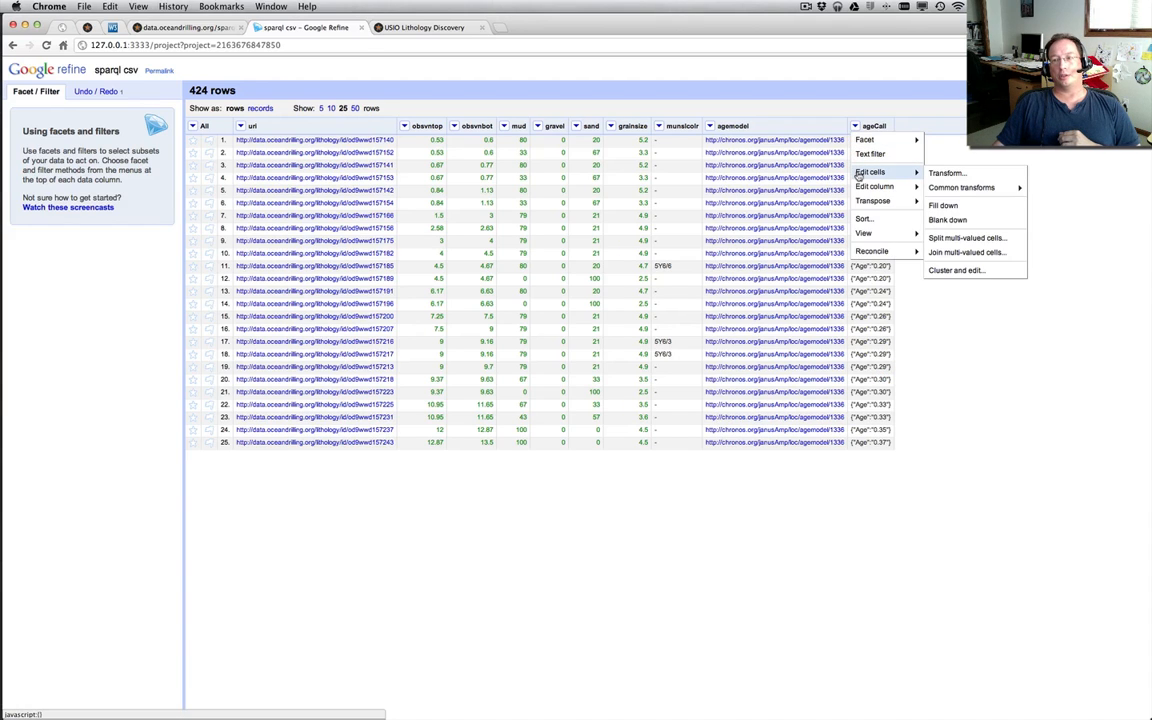
pyautogui.click(940, 174)
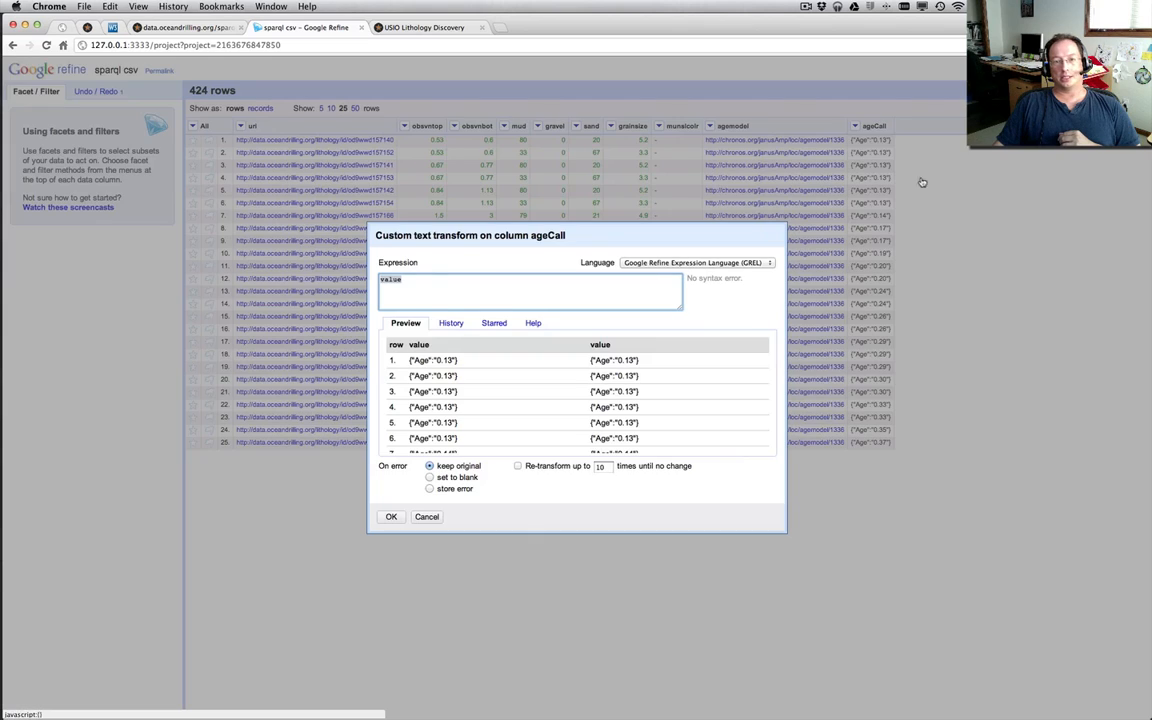
pyautogui.click(451, 324)
pyautogui.click(412, 385)
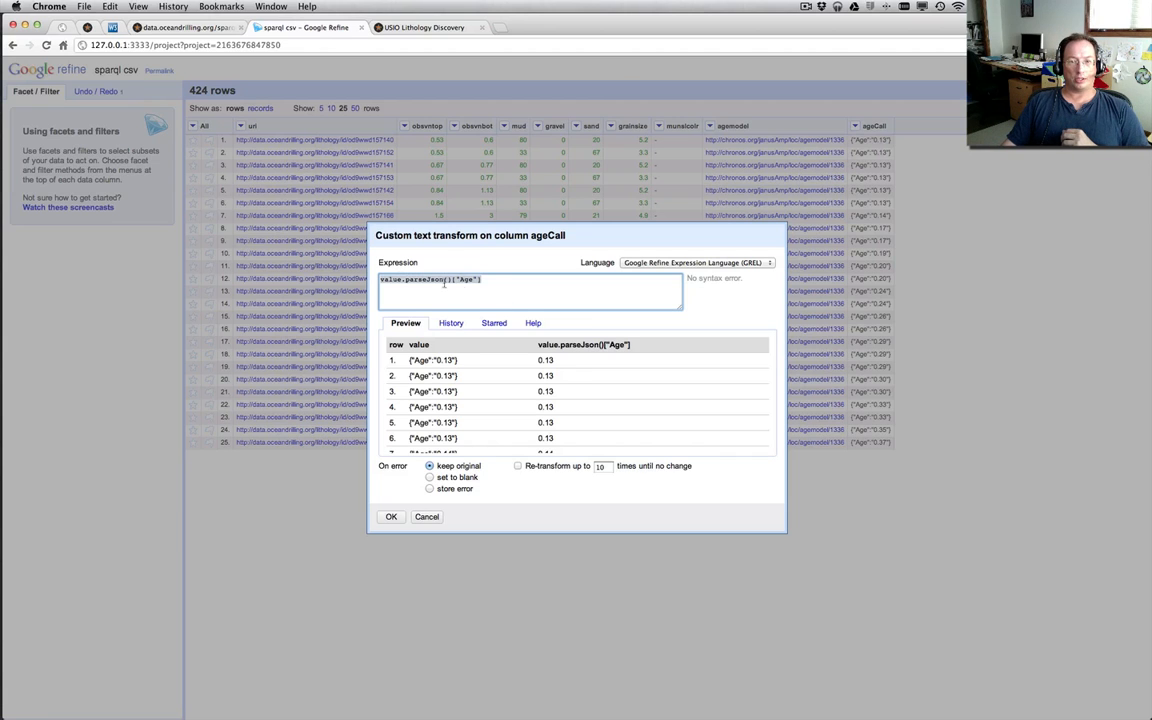
pyautogui.click(391, 516)
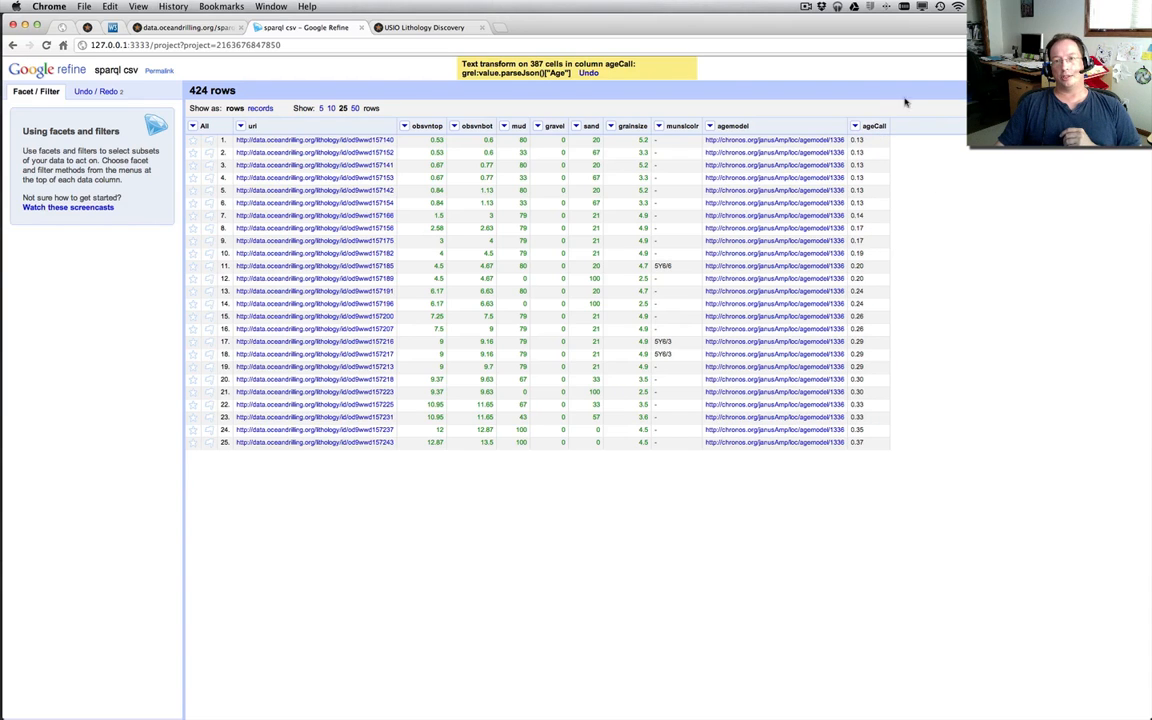
# Convert the ageCall column's values to numbers
pyautogui.click(855, 127)
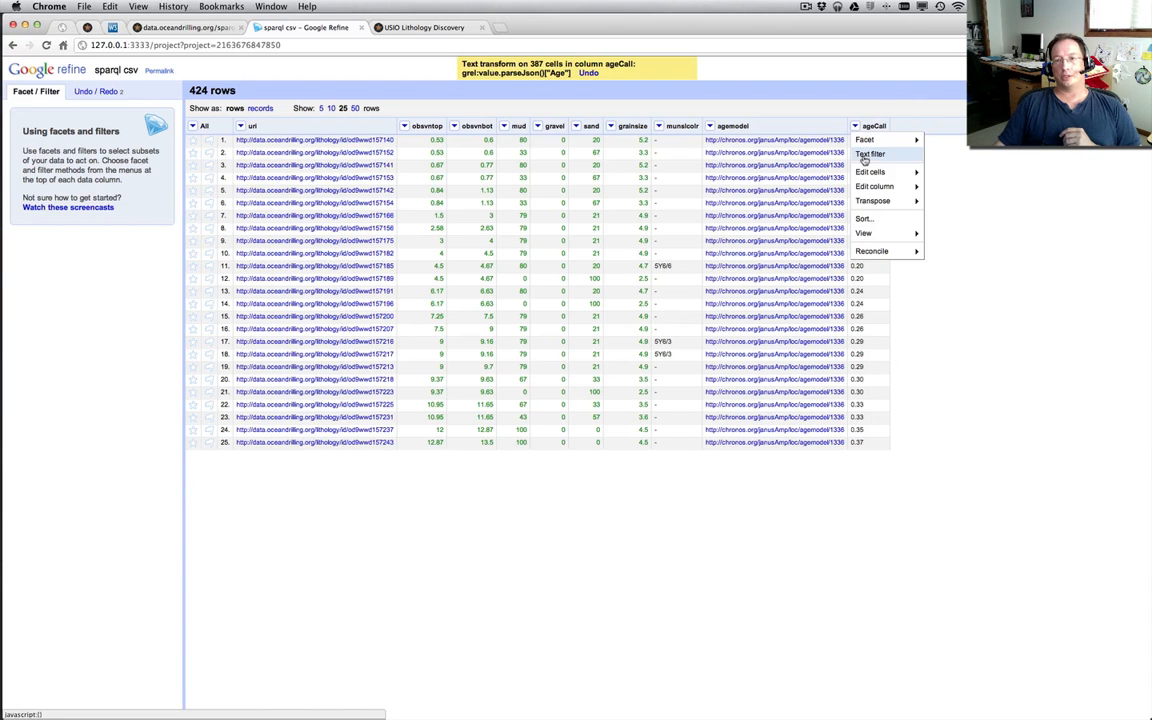
pyautogui.moveTo(865, 174)
pyautogui.moveTo(958, 188)
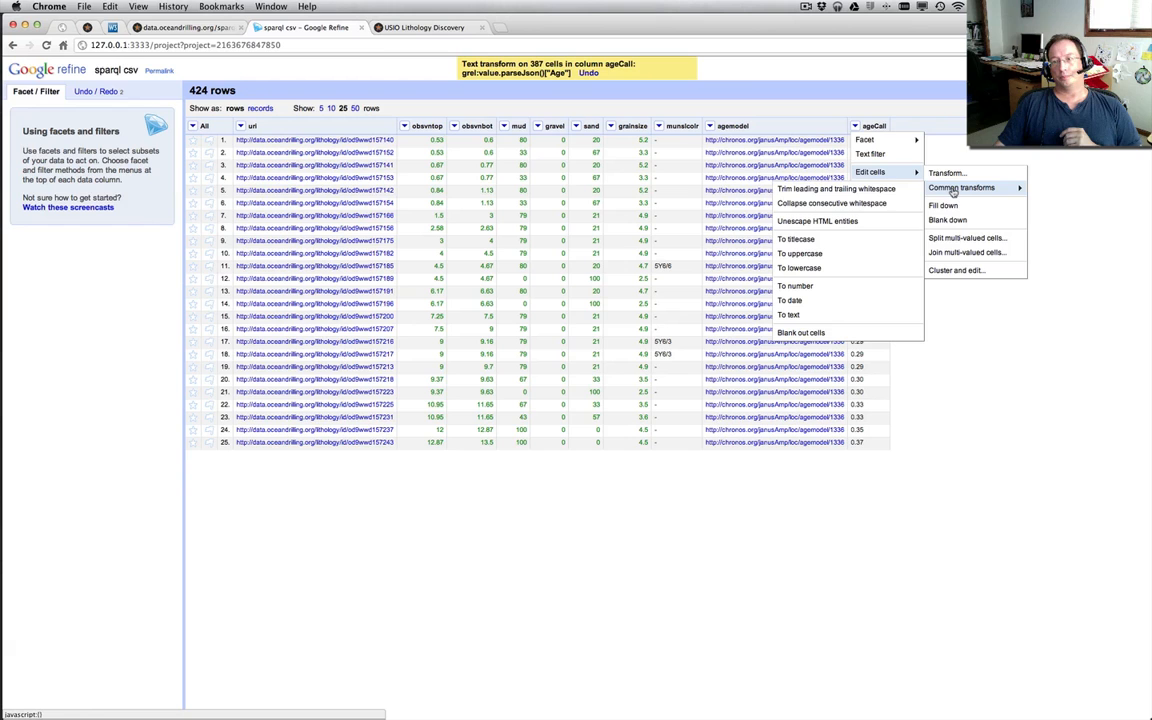
pyautogui.click(870, 290)
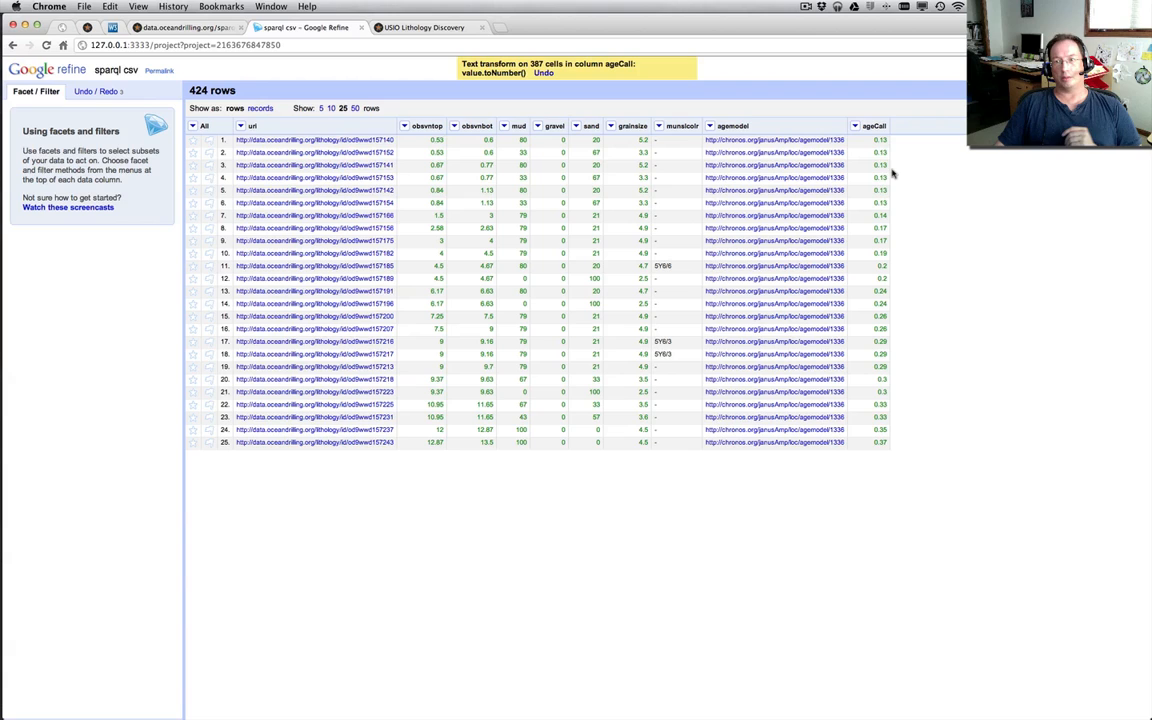
# Add a numeric facet on the ageCall column
pyautogui.click(856, 127)
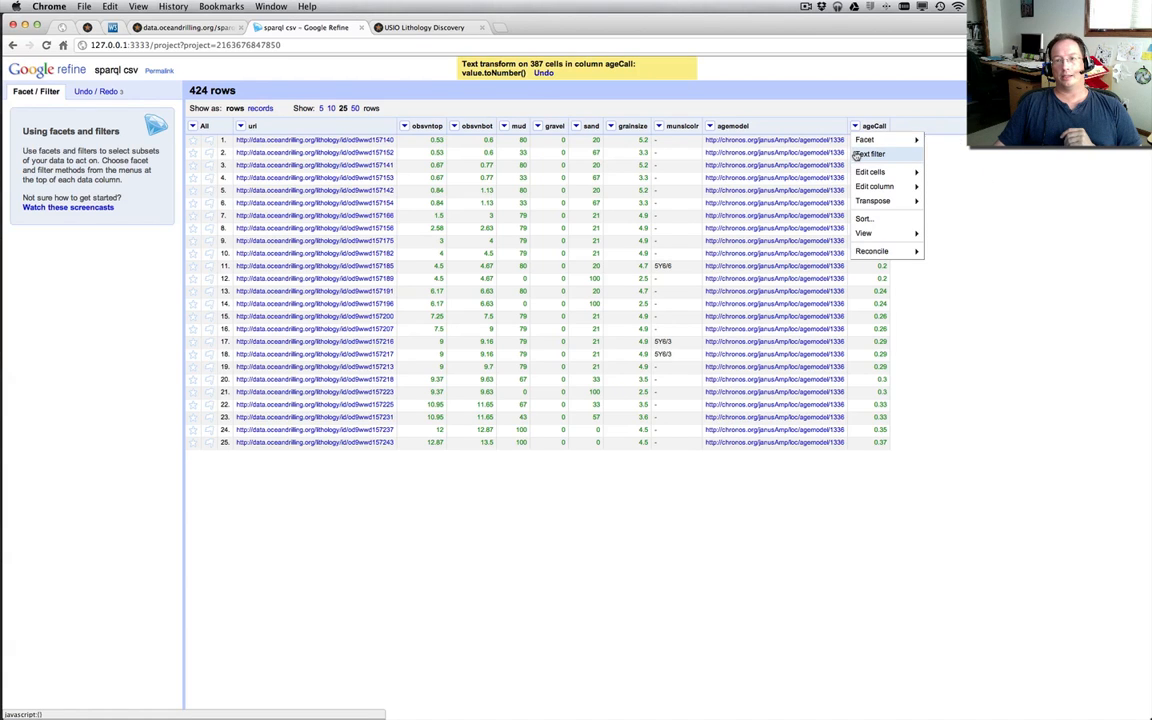
pyautogui.moveTo(862, 140)
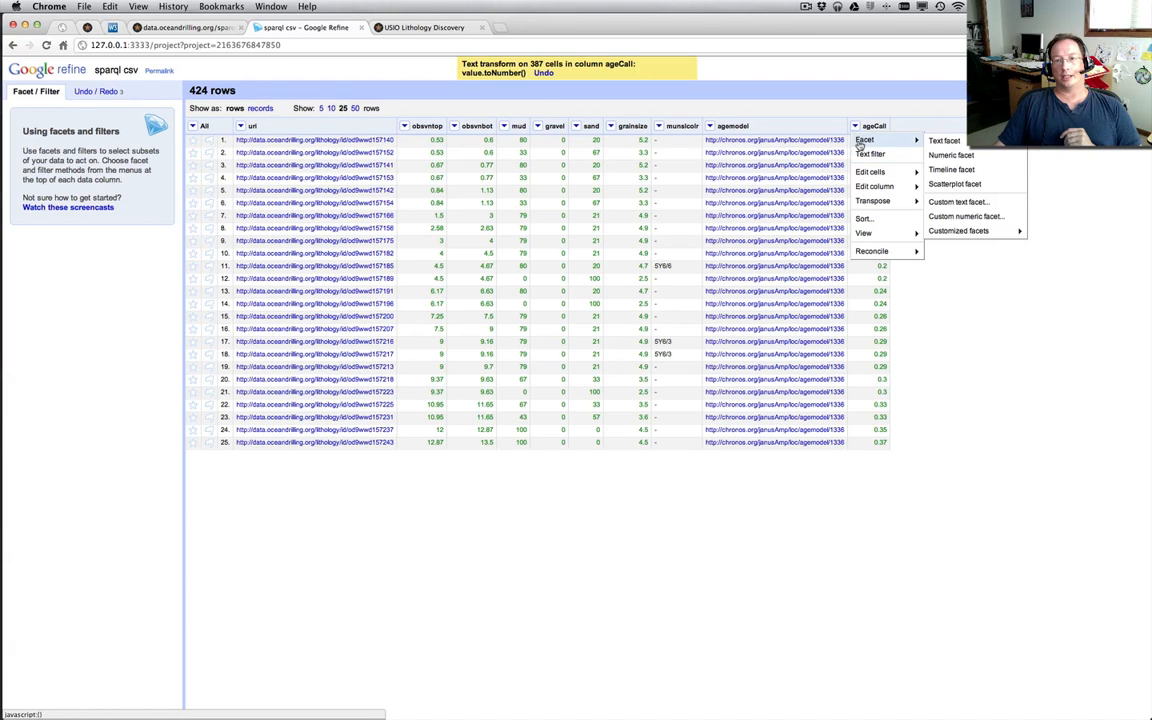
pyautogui.click(952, 157)
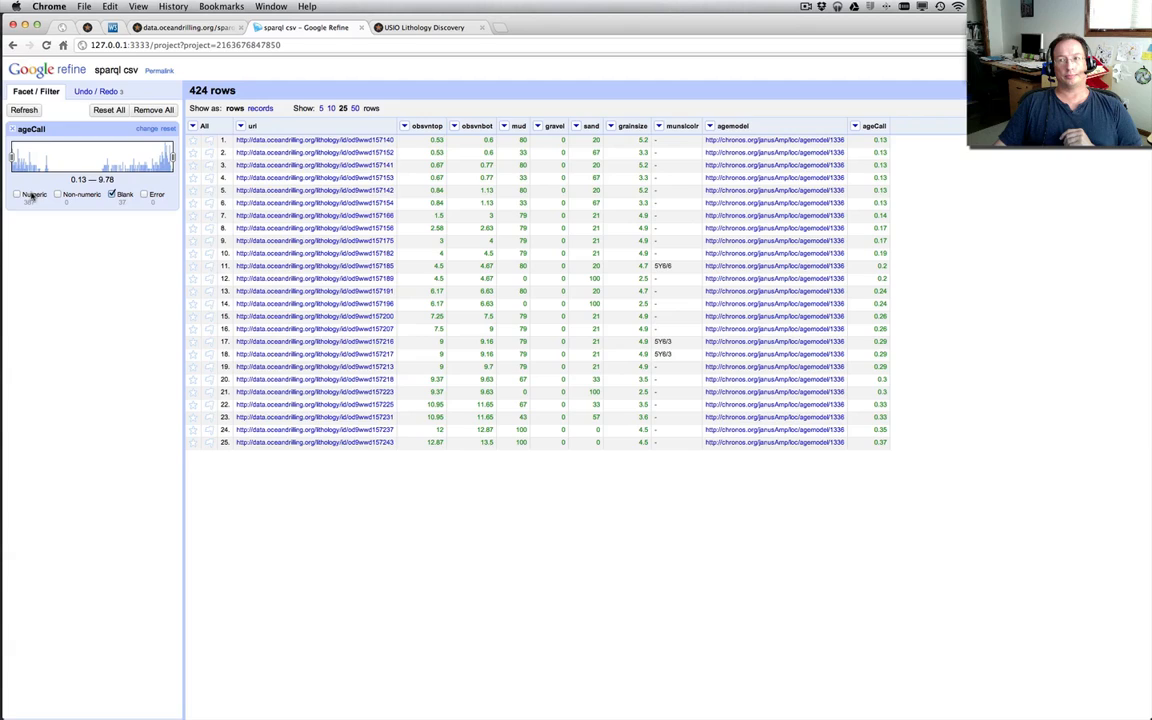
# Limit the rows to blank ageCall values, inspect the CHRONOS age model page linked from row 389, and return to the Refine project
pyautogui.click(16, 194)
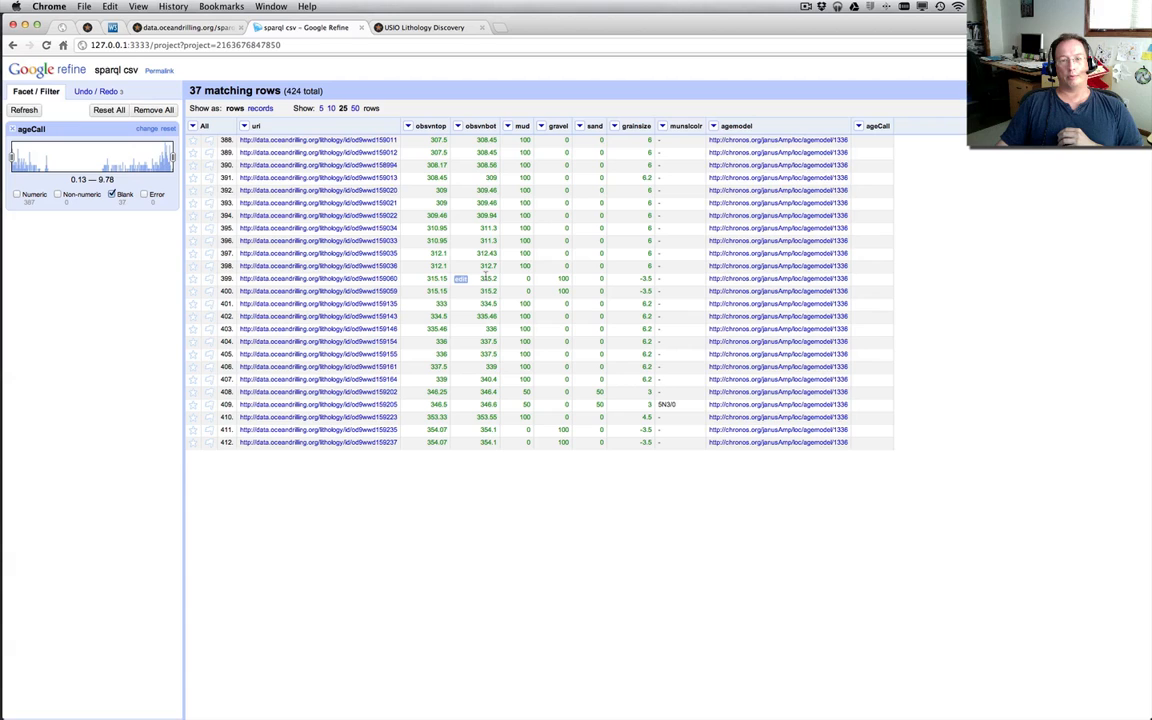
pyautogui.click(766, 155)
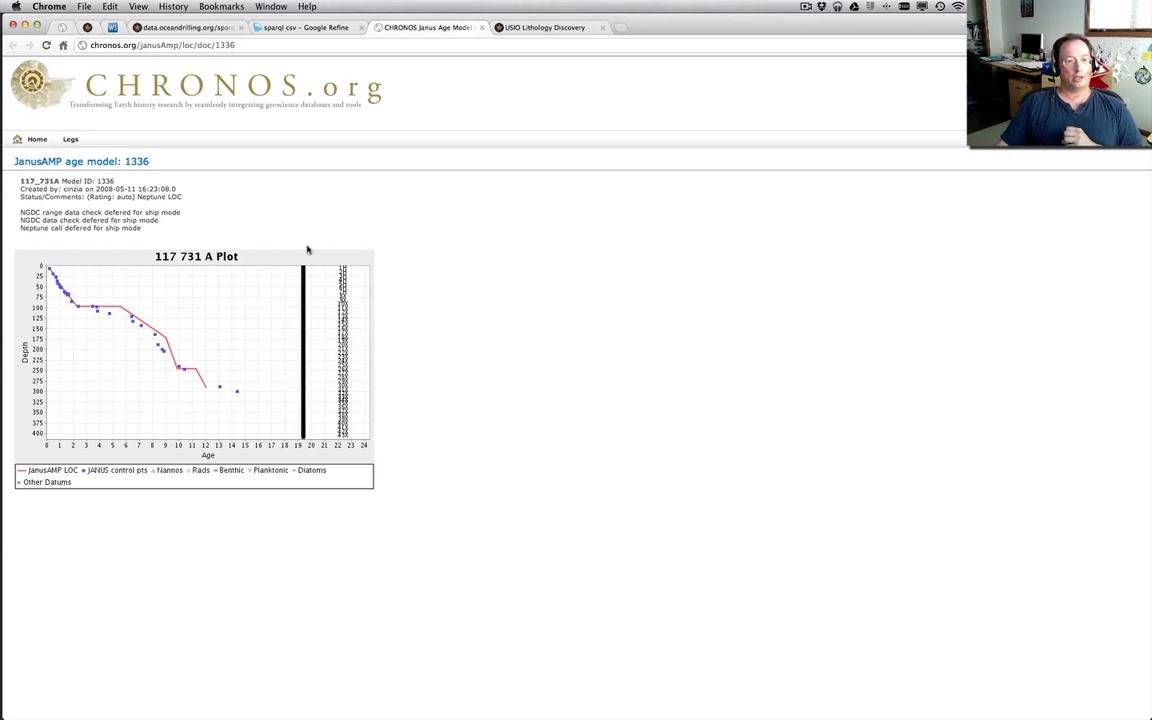
pyautogui.click(300, 28)
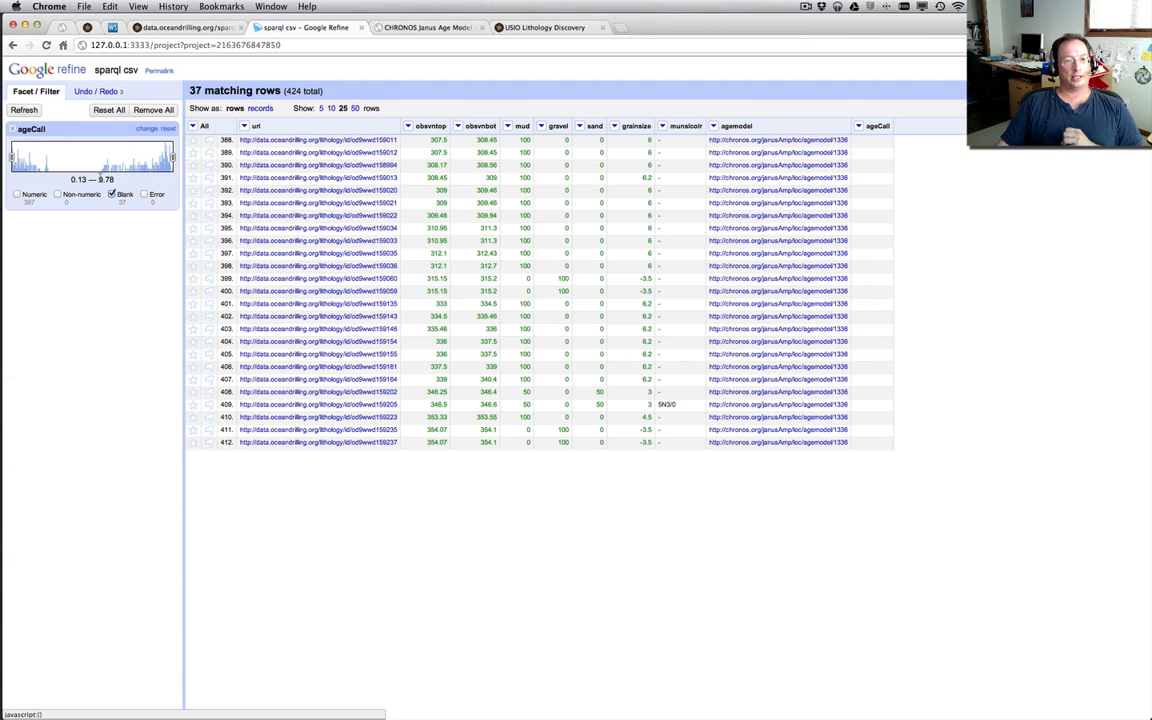
# Switch the ageCall facet to numeric values only, and include the blank rows again
pyautogui.click(112, 195)
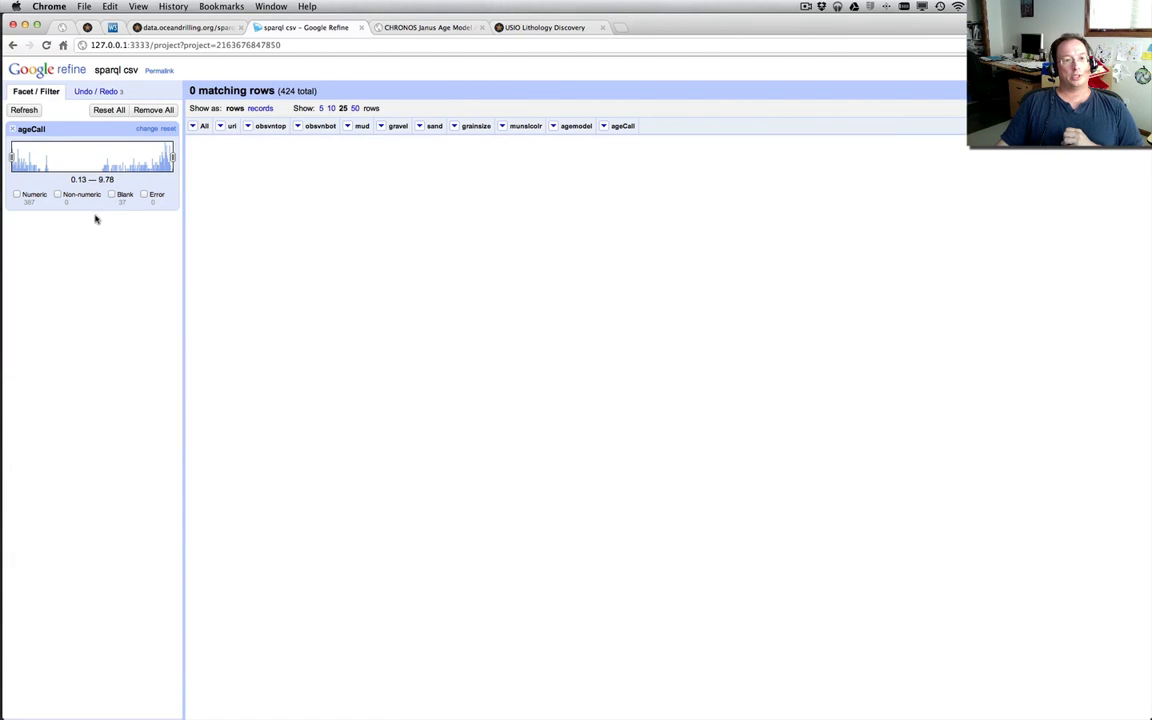
pyautogui.click(17, 195)
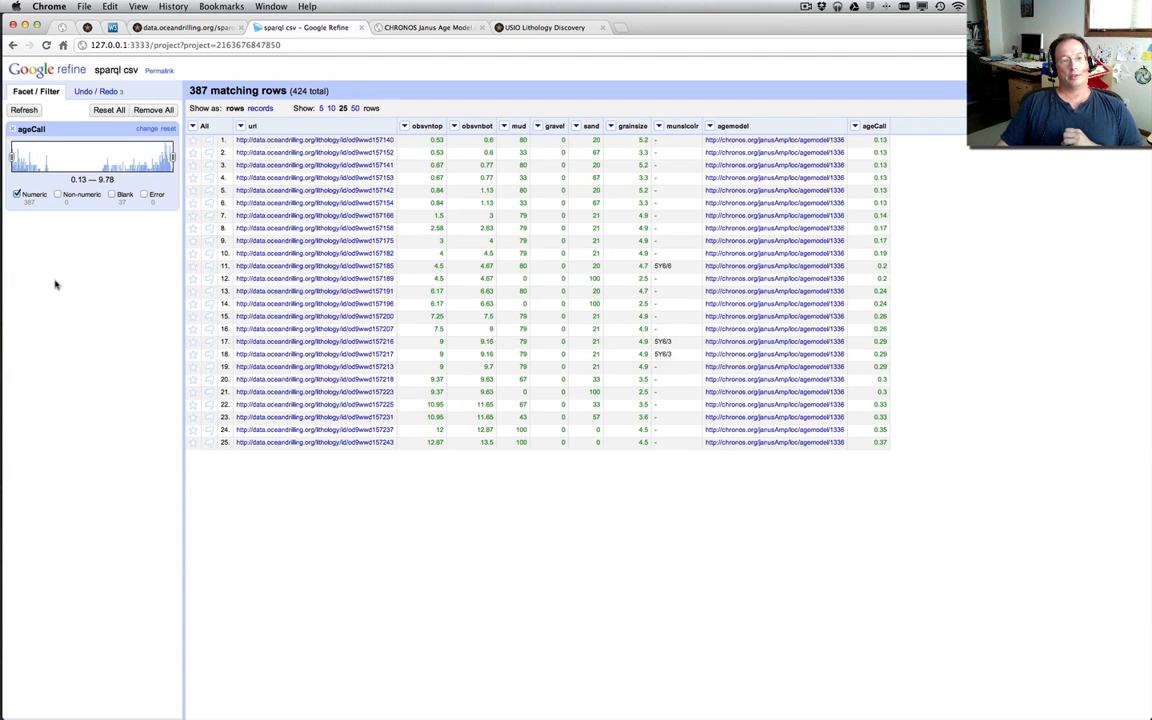
pyautogui.click(112, 195)
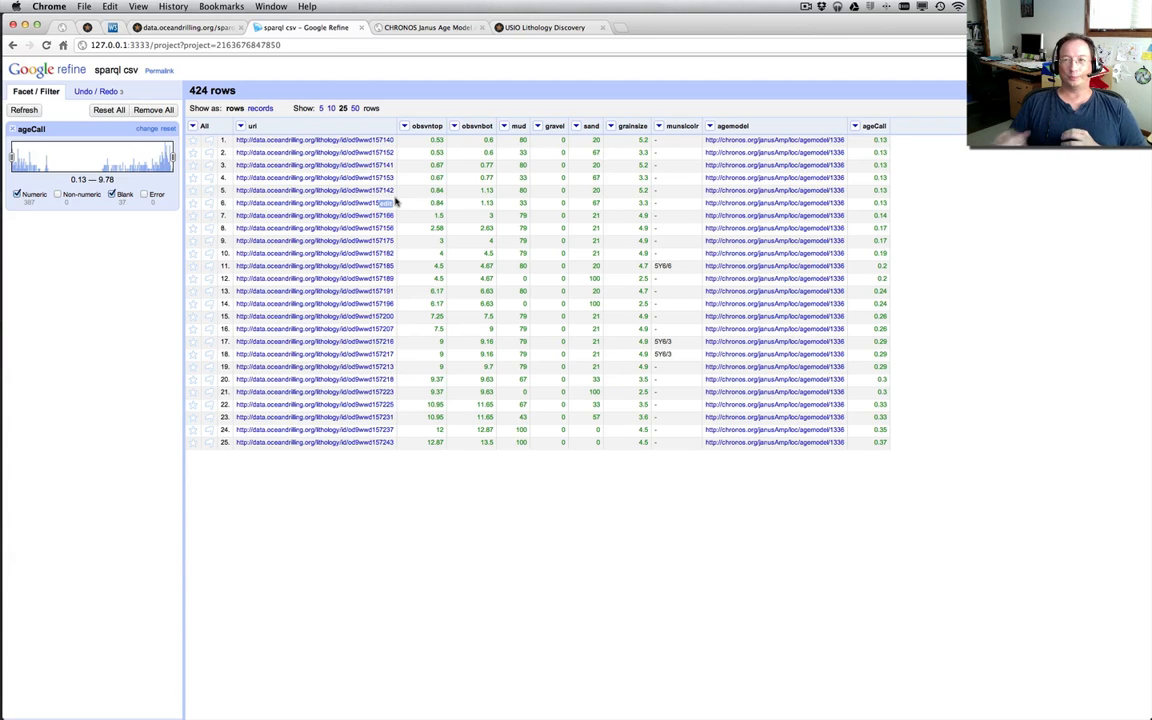
pyautogui.click(806, 6)
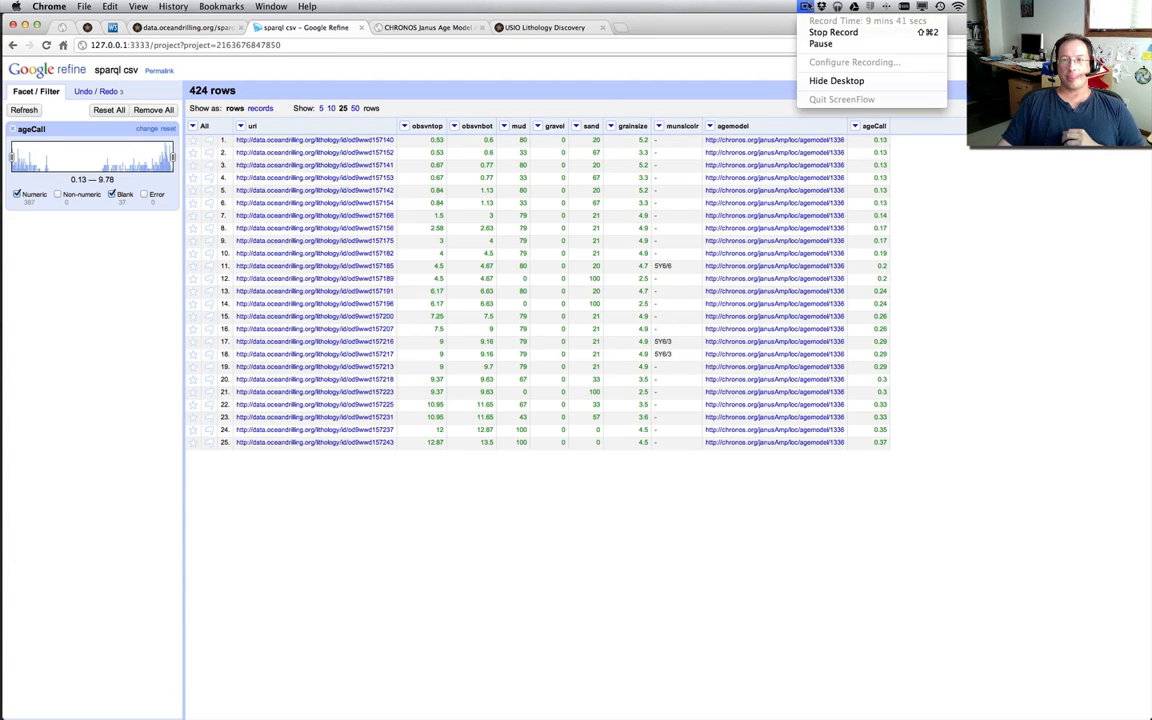